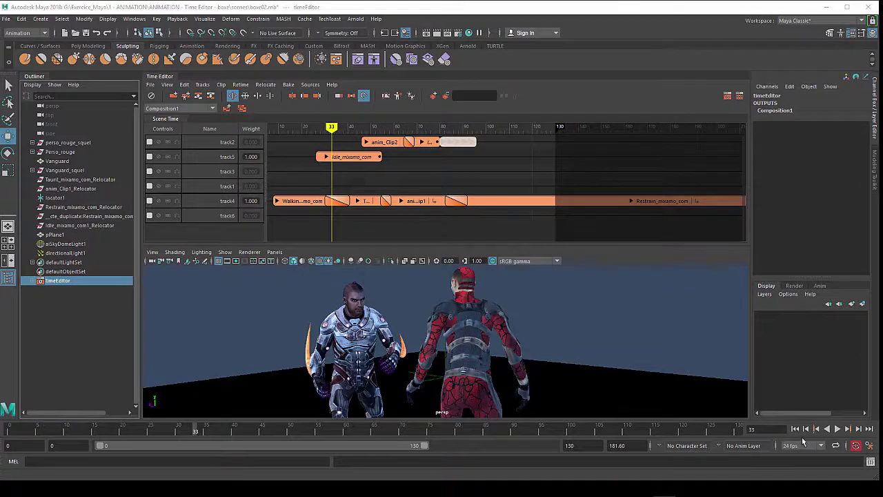
# - Play back the boxing scene animation before loading marche01.mb
pyautogui.click(837, 429)
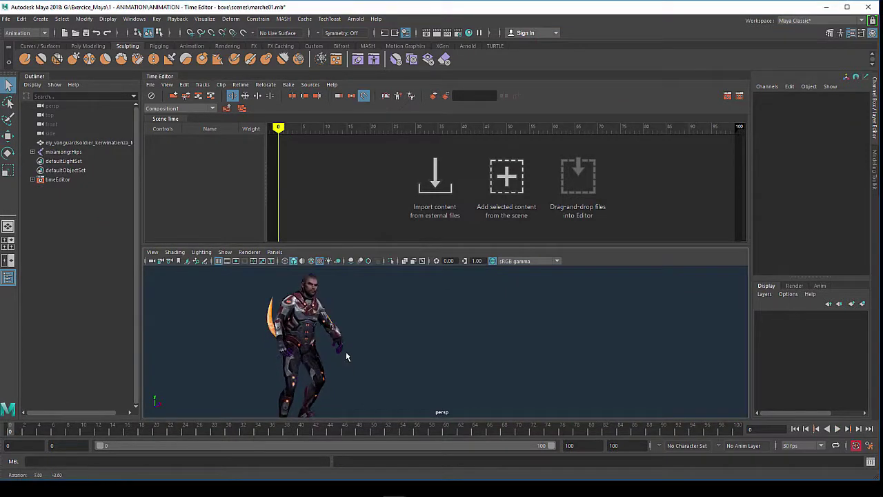
# - Rename the character mesh to 'vanguard' in the Outliner
pyautogui.moveTo(343, 356)
pyautogui.keyDown('alt'); pyautogui.mouseDown()
pyautogui.moveTo(380, 361)
pyautogui.moveTo(348, 362)
pyautogui.mouseUp(); pyautogui.keyUp('alt')
pyautogui.doubleClick(80, 143)
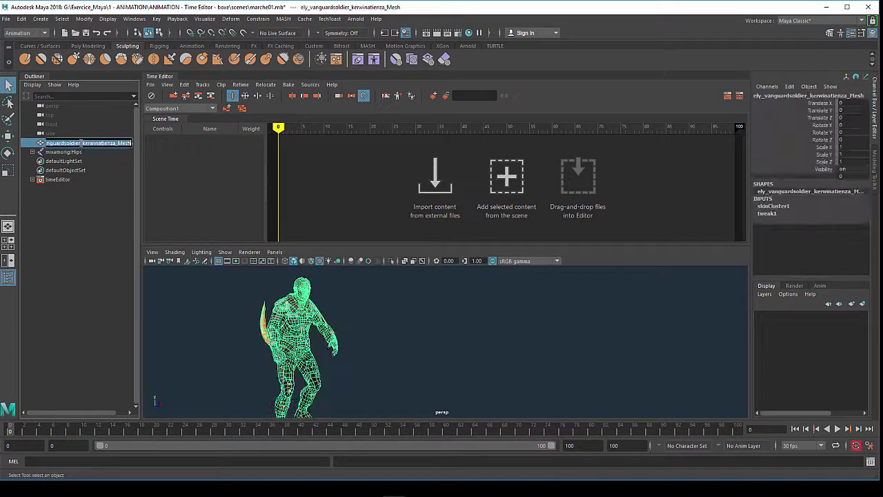
pyautogui.write('vangua')
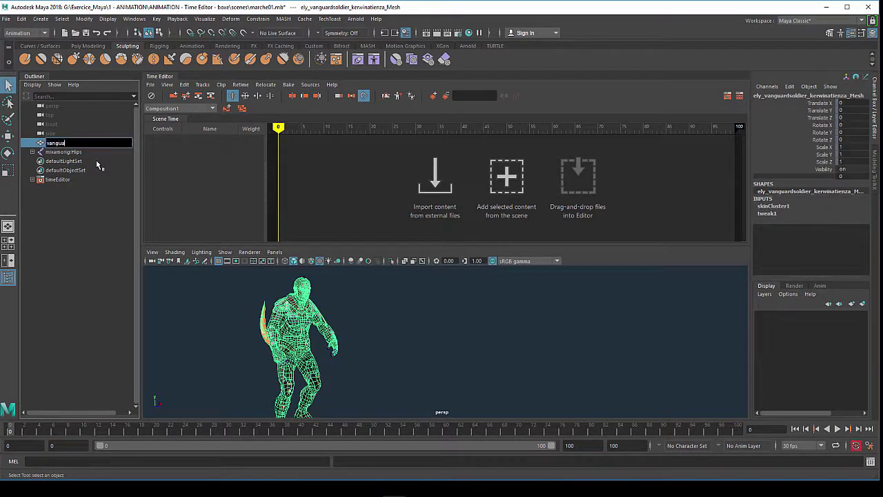
pyautogui.write('rd')
pyautogui.press('Return')
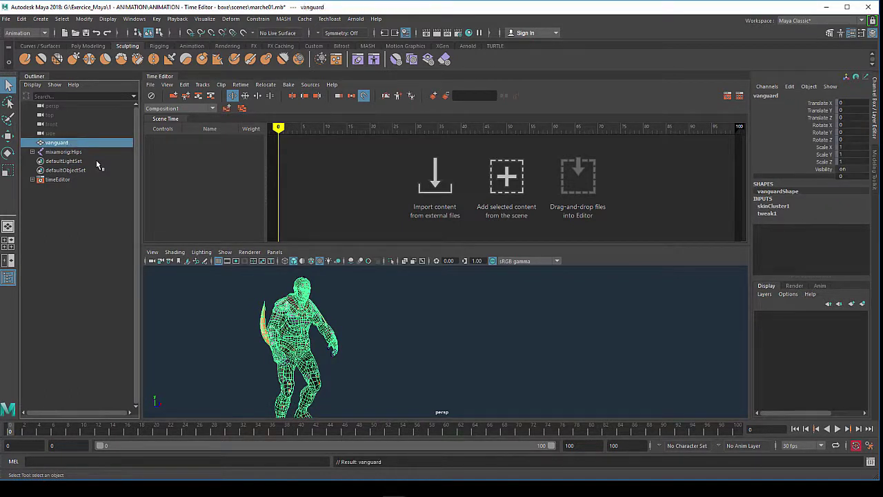
# - Rename the mixamorig:Hips root joint to 'Root_Vanguard', fixing the typo
pyautogui.click(51, 152)
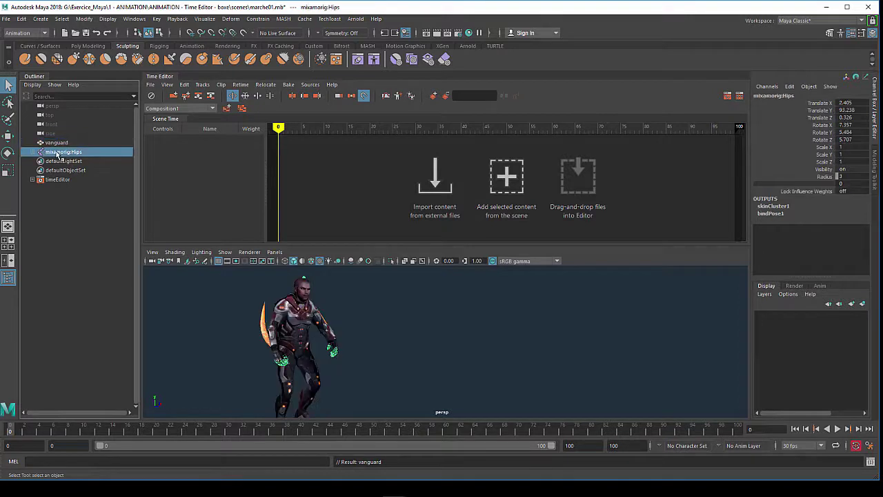
pyautogui.doubleClick(55, 154)
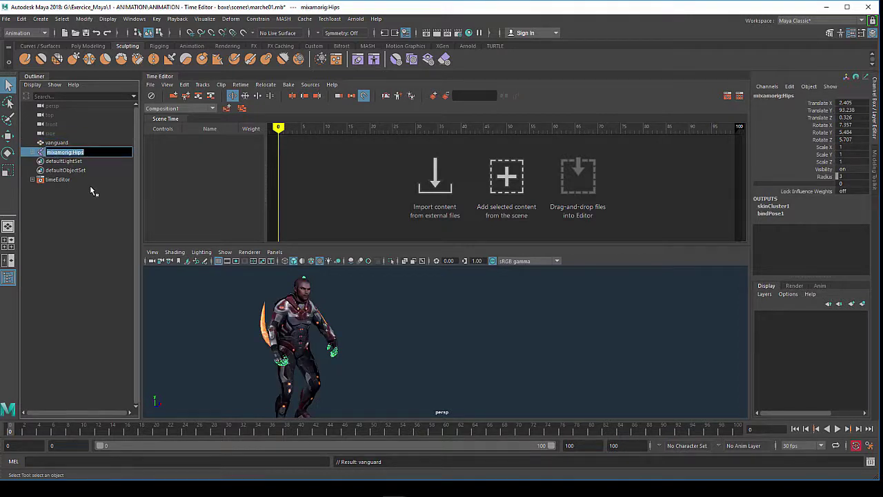
pyautogui.write('hips')
pyautogui.press('BackSpace')
pyautogui.press('BackSpace')
pyautogui.press('BackSpace')
pyautogui.write('R')
pyautogui.write('oot_')
pyautogui.write('Vn')
pyautogui.write('aguard')
pyautogui.press('Left')
pyautogui.press('Left')
pyautogui.press('Left')
pyautogui.press('BackSpace')
pyautogui.write('n')
pyautogui.press('Return')
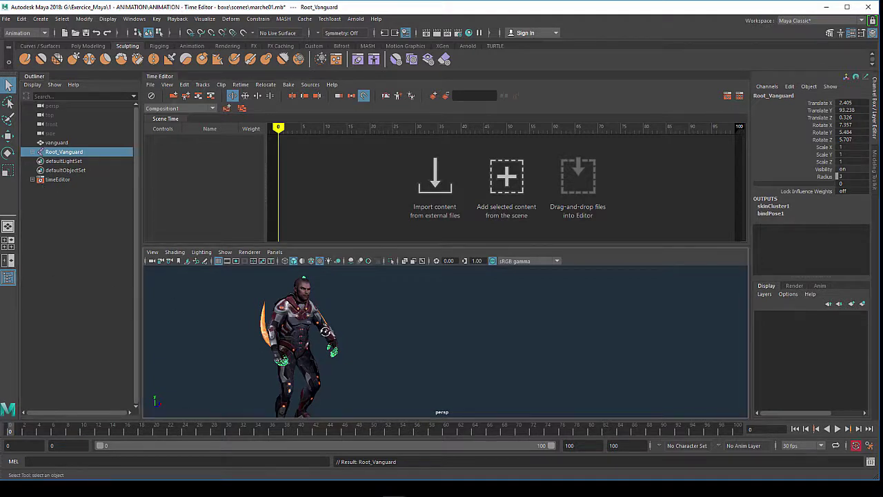
pyautogui.moveTo(325, 331)
pyautogui.keyDown('alt'); pyautogui.mouseDown()
pyautogui.moveTo(315, 327)
pyautogui.moveTo(332, 324)
pyautogui.moveTo(355, 351)
pyautogui.moveTo(355, 335)
pyautogui.moveTo(332, 331)
pyautogui.moveTo(317, 335)
pyautogui.moveTo(326, 348)
pyautogui.mouseUp(); pyautogui.keyUp('alt')
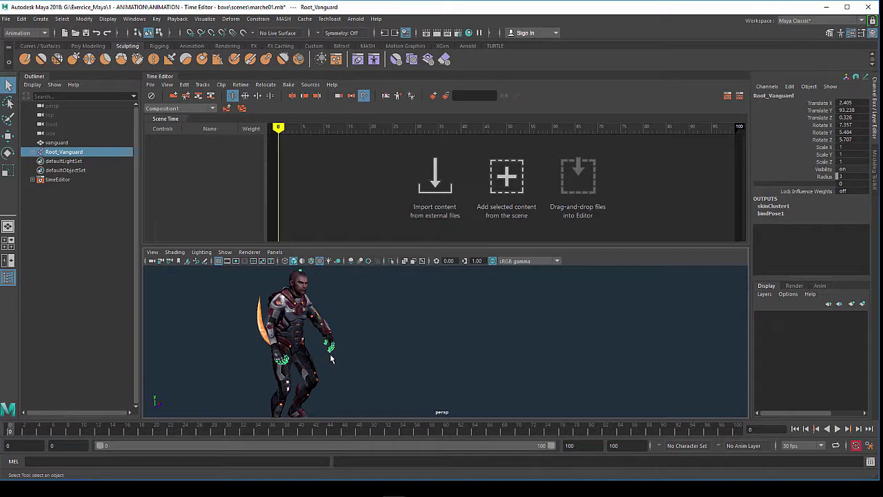
pyautogui.moveTo(331, 360)
pyautogui.keyDown('alt'); pyautogui.mouseDown()
pyautogui.moveTo(345, 355)
pyautogui.moveTo(334, 357)
pyautogui.mouseUp(); pyautogui.keyUp('alt')
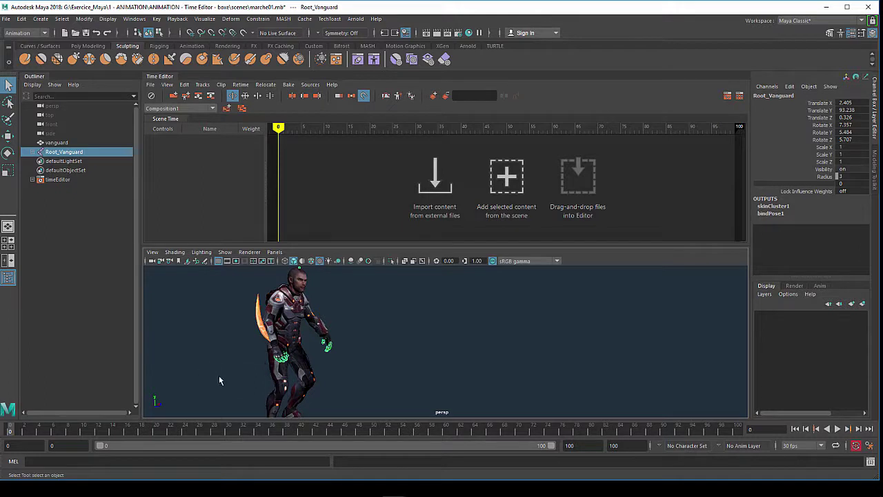
pyautogui.keyDown('alt'); pyautogui.moveTo(324, 370); pyautogui.dragTo(295, 385); pyautogui.keyUp('alt')
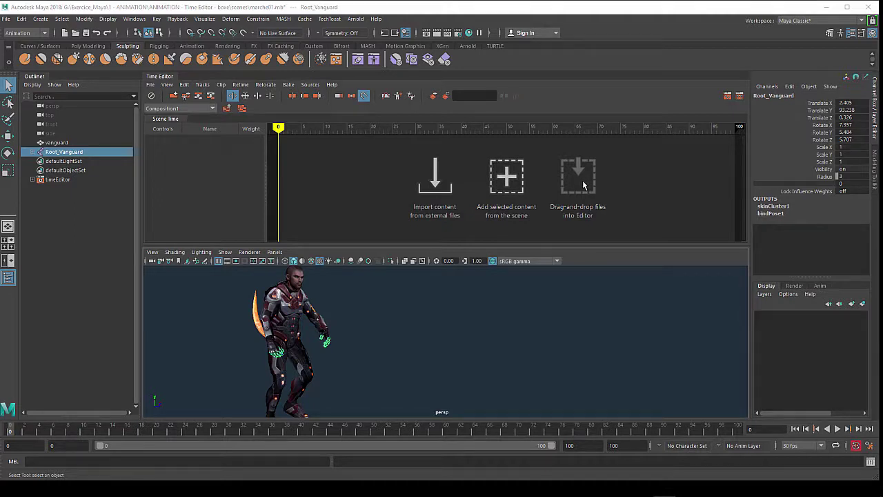
# - Import Walking.fbx as an animation clip, with takes imported as a sequence of clips
pyautogui.click(150, 85)
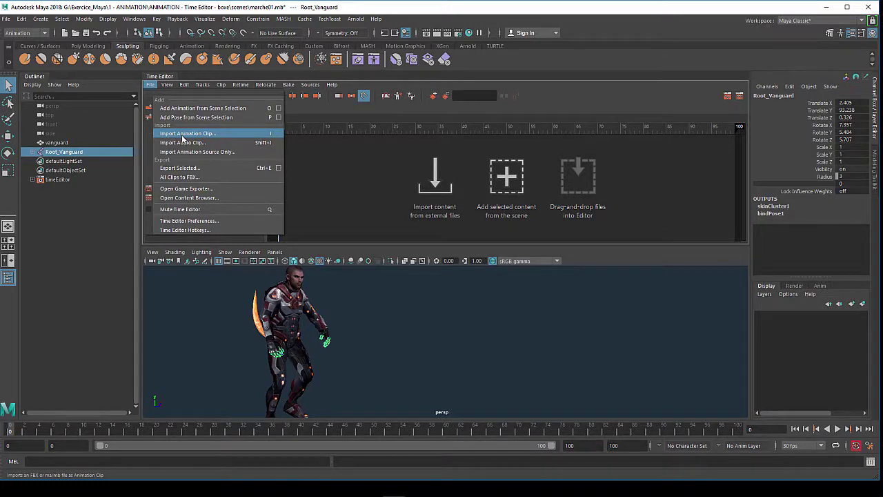
pyautogui.click(181, 134)
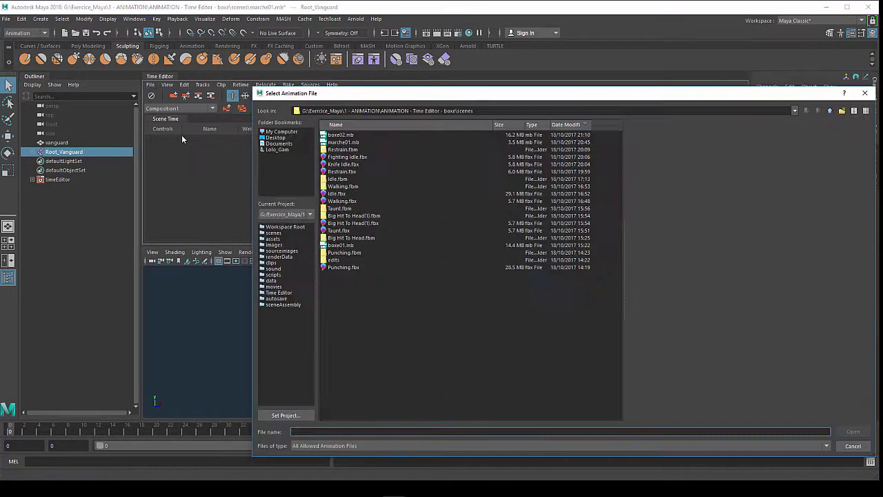
pyautogui.click(342, 201)
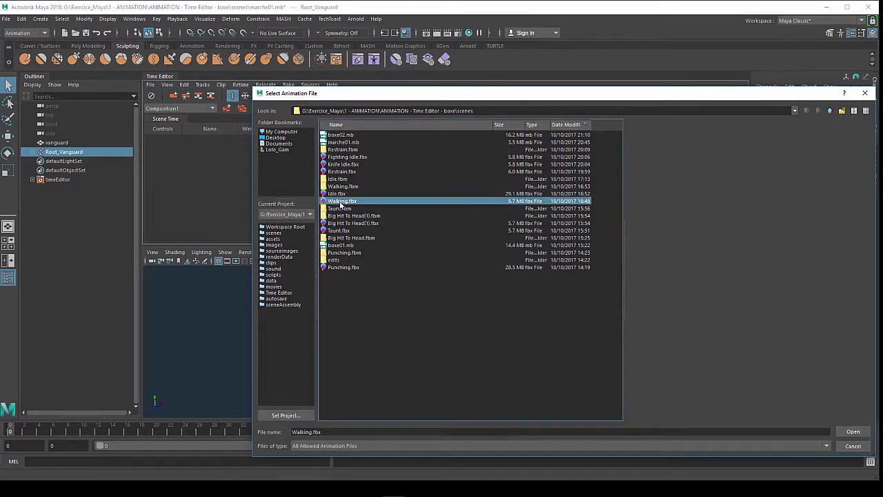
pyautogui.moveTo(433, 94); pyautogui.dragTo(349, 65)
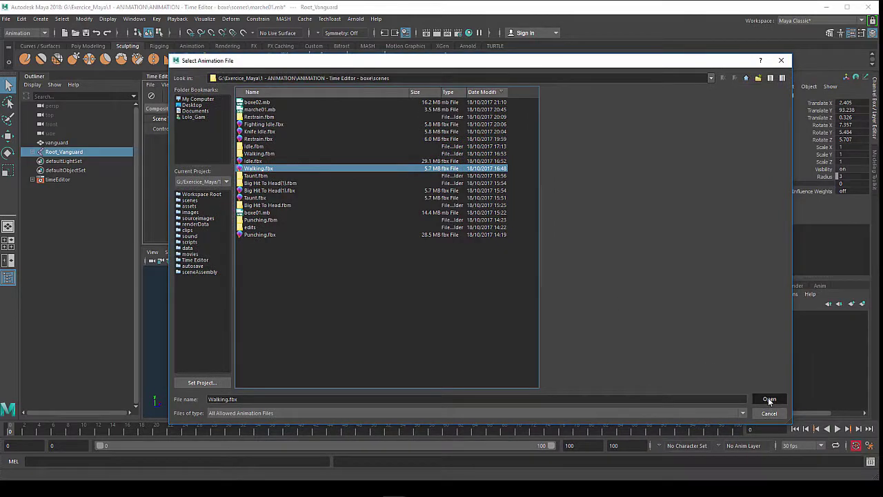
pyautogui.click(768, 398)
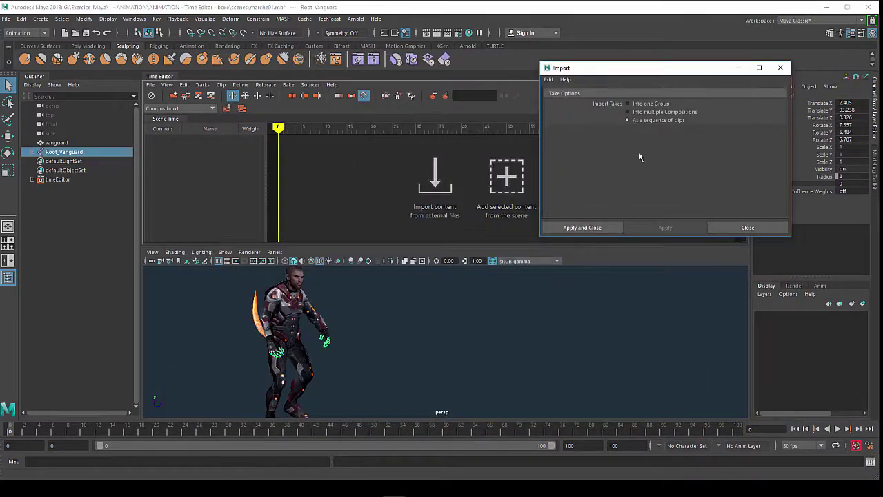
pyautogui.moveTo(632, 69); pyautogui.dragTo(516, 150)
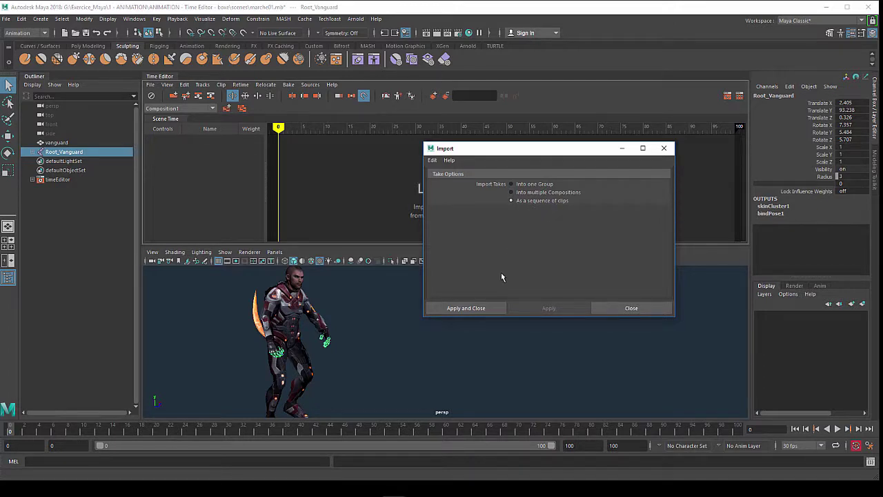
pyautogui.click(481, 310)
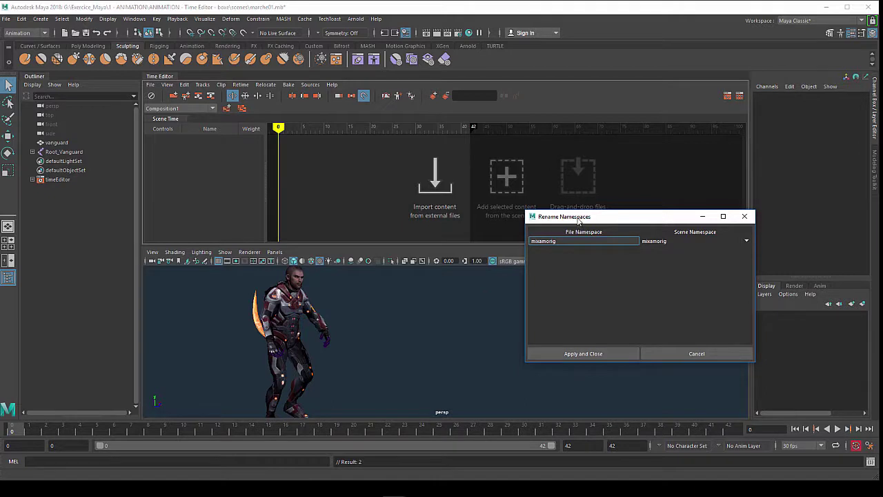
# - Map the mixamorig namespace to the scene's mixamorig namespace and finish the import
pyautogui.moveTo(578, 222); pyautogui.dragTo(498, 203)
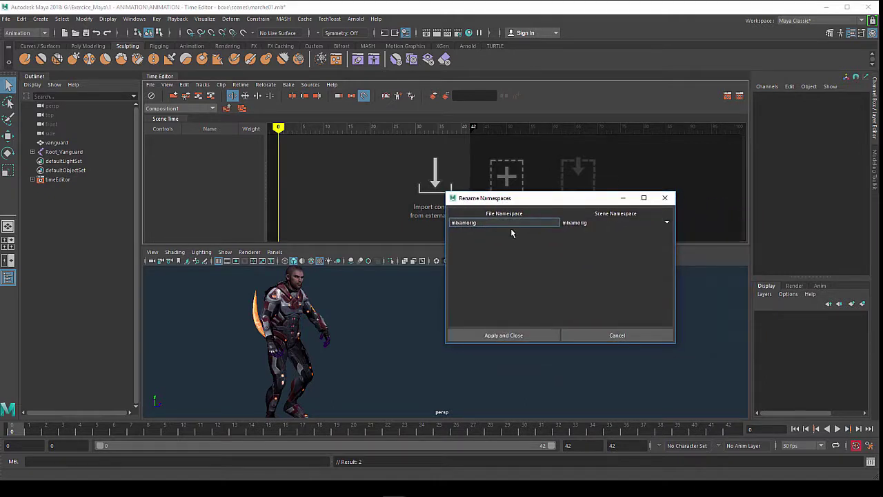
pyautogui.click(587, 225)
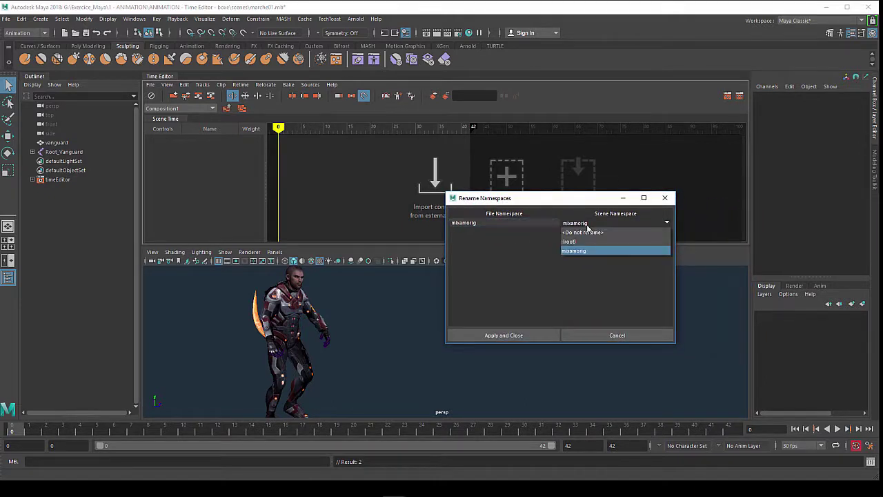
pyautogui.click(587, 228)
pyautogui.click(543, 225)
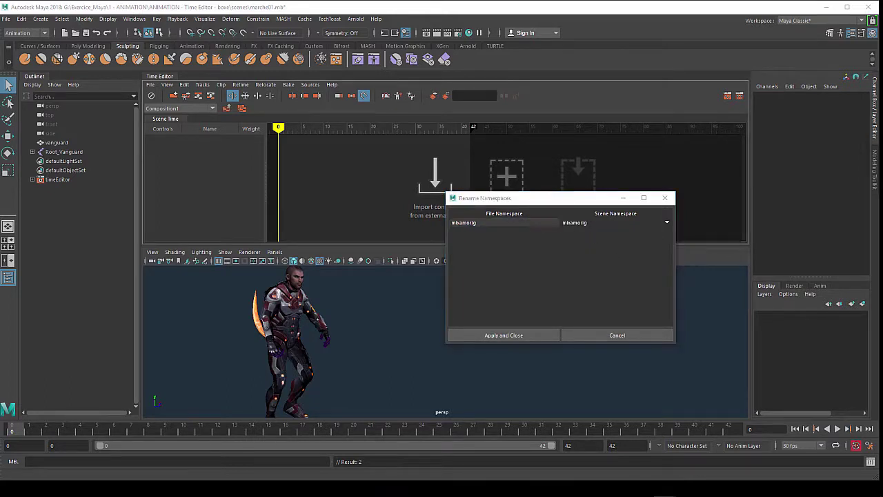
pyautogui.click(504, 335)
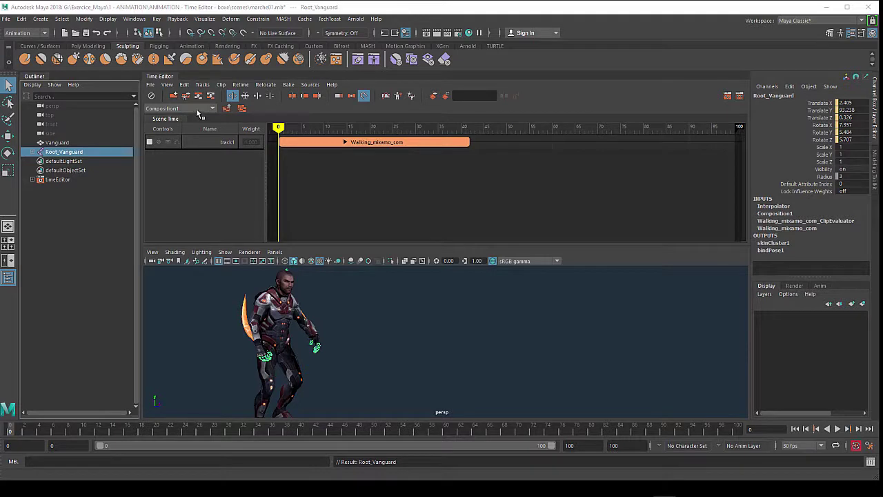
# - Create a new Composition2, then switch the Time Editor back to Composition1
pyautogui.click(198, 109)
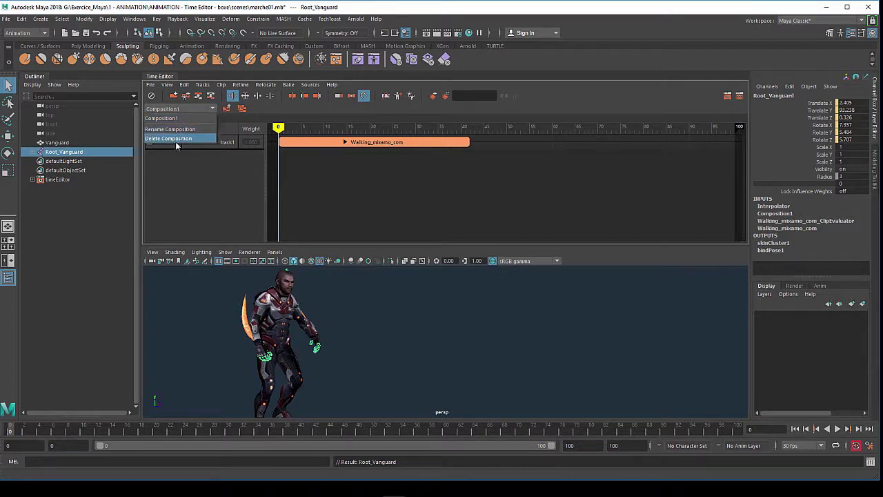
pyautogui.click(273, 109)
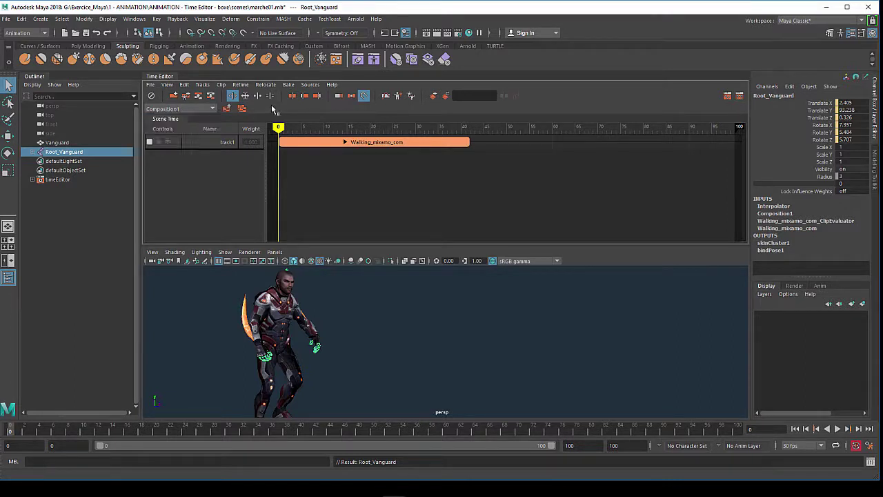
pyautogui.click(228, 109)
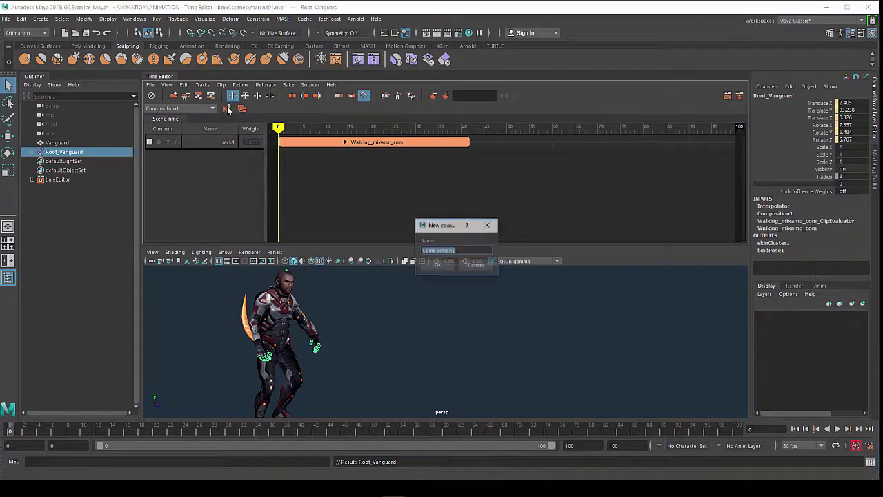
pyautogui.click(437, 265)
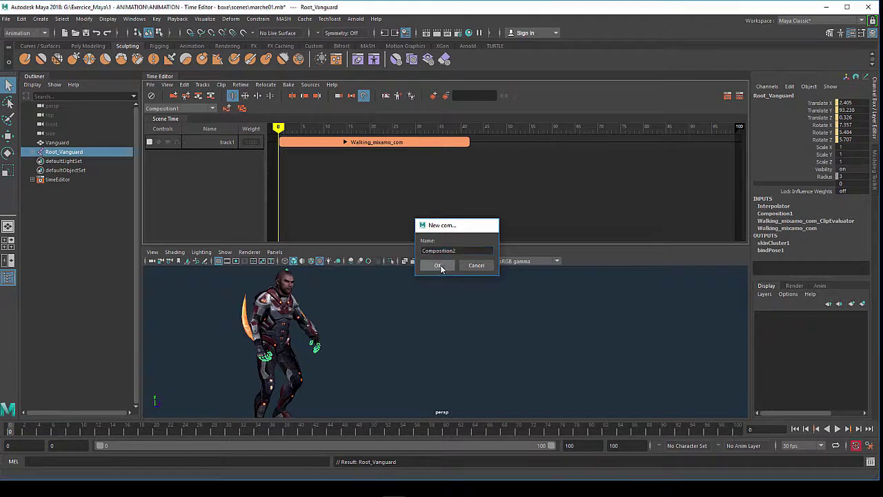
pyautogui.click(209, 109)
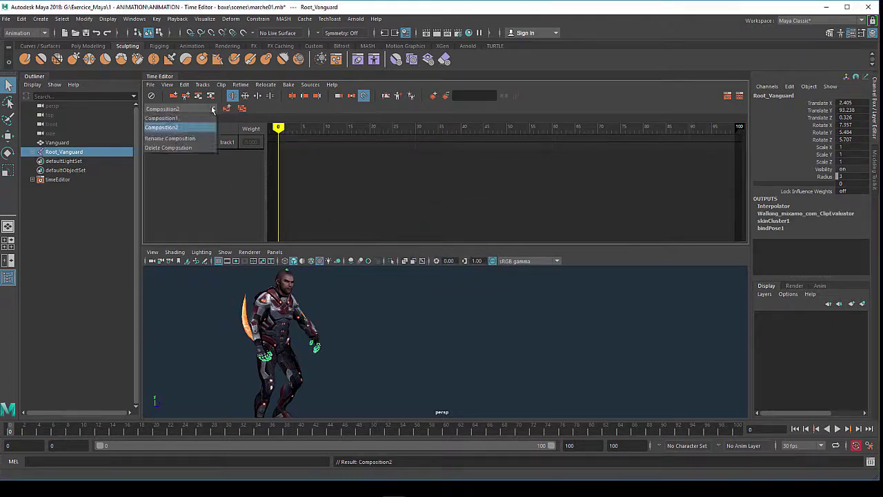
pyautogui.click(193, 119)
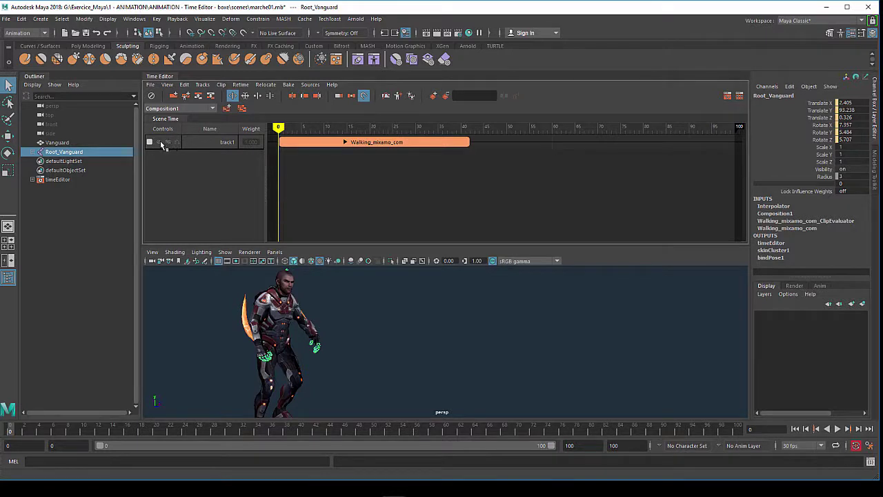
pyautogui.click(159, 143)
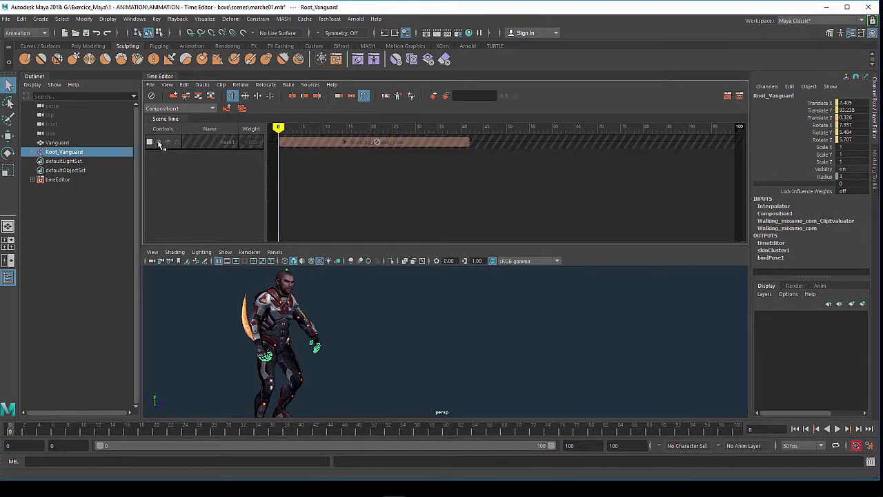
pyautogui.click(159, 142)
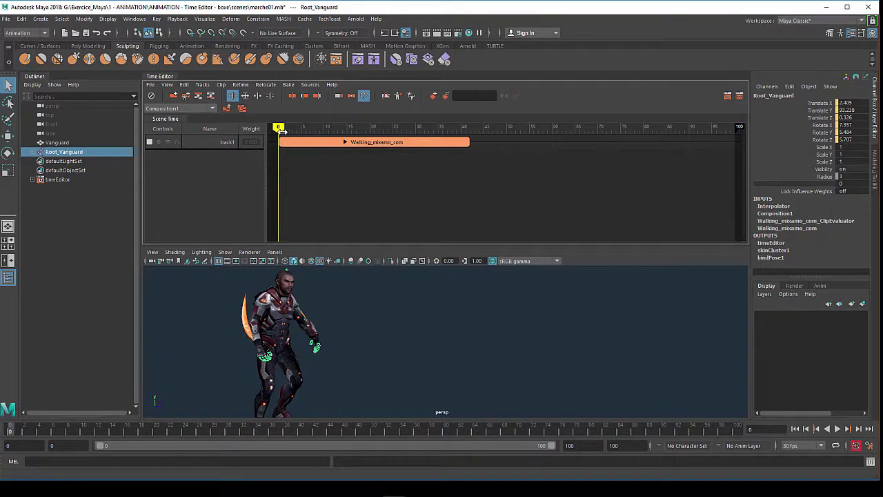
# - Play and scrub the walk animation with an enlarged 3D viewport
pyautogui.hotkey('alt', 'v')
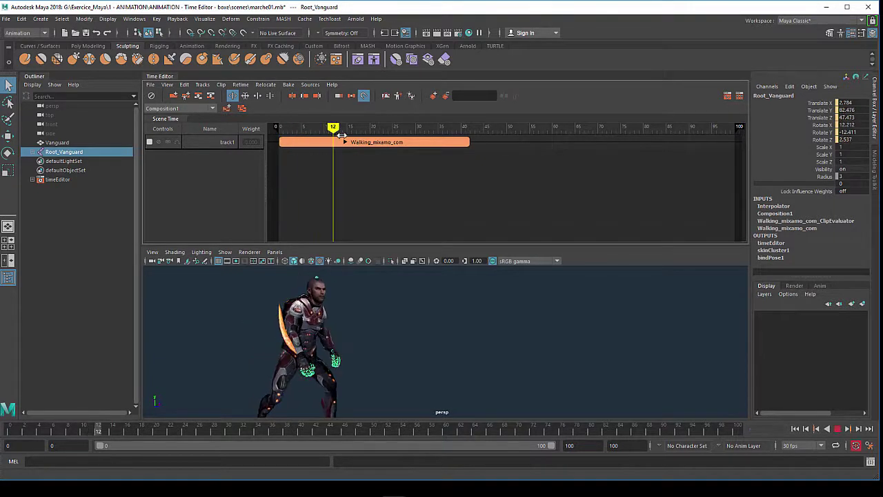
pyautogui.moveTo(426, 145)
pyautogui.mouseDown()
pyautogui.moveTo(346, 146)
pyautogui.moveTo(475, 157)
pyautogui.moveTo(221, 151)
pyautogui.mouseUp()
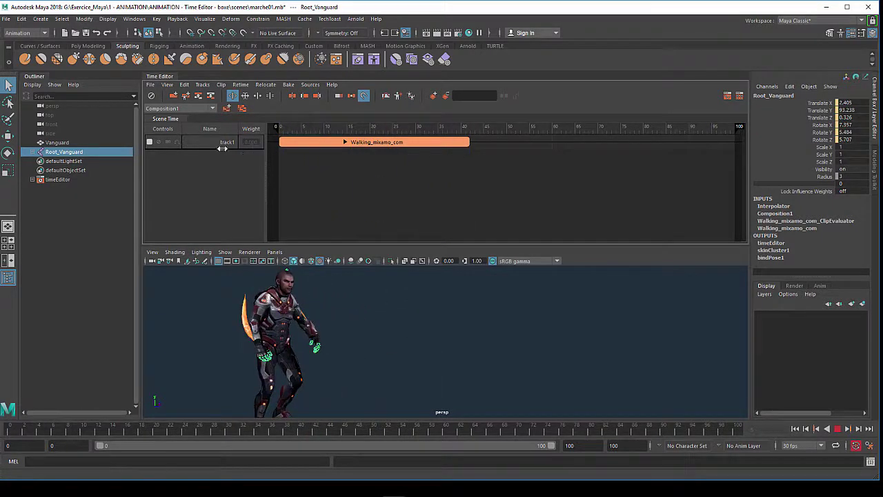
pyautogui.moveTo(366, 244); pyautogui.dragTo(364, 211)
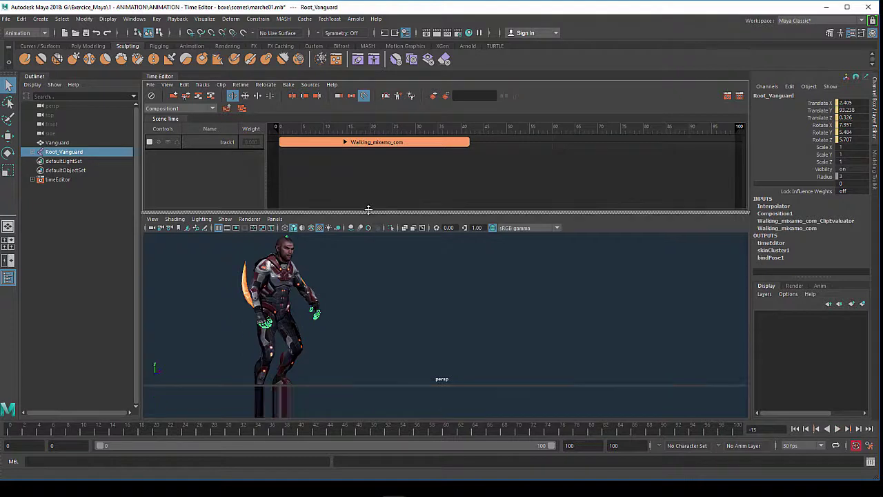
pyautogui.hotkey('alt', 'v')
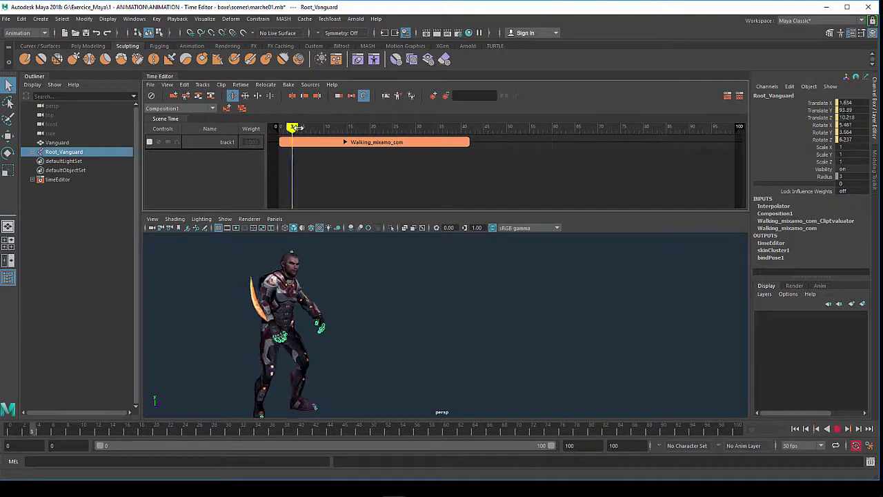
pyautogui.moveTo(397, 142)
pyautogui.mouseDown()
pyautogui.moveTo(468, 151)
pyautogui.moveTo(297, 153)
pyautogui.mouseUp()
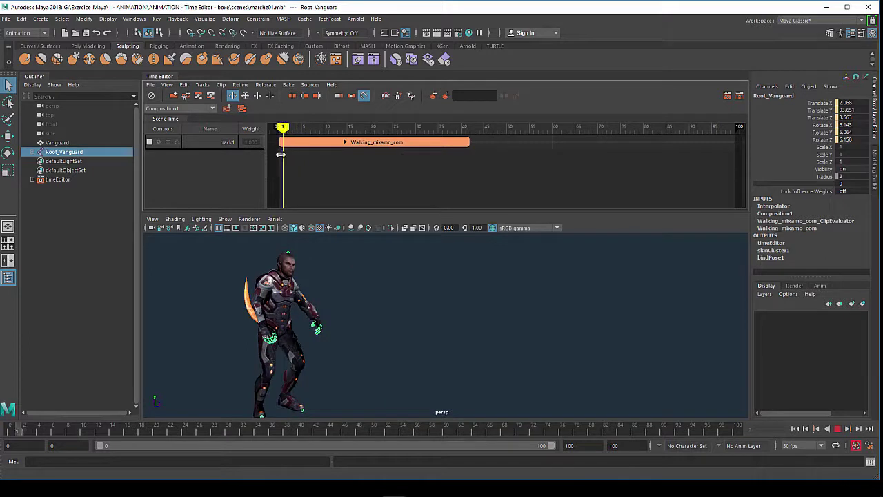
# - Stop playback at about frame 7 and undo the joint rename back to mixamorig:Hips
pyautogui.press('Escape')
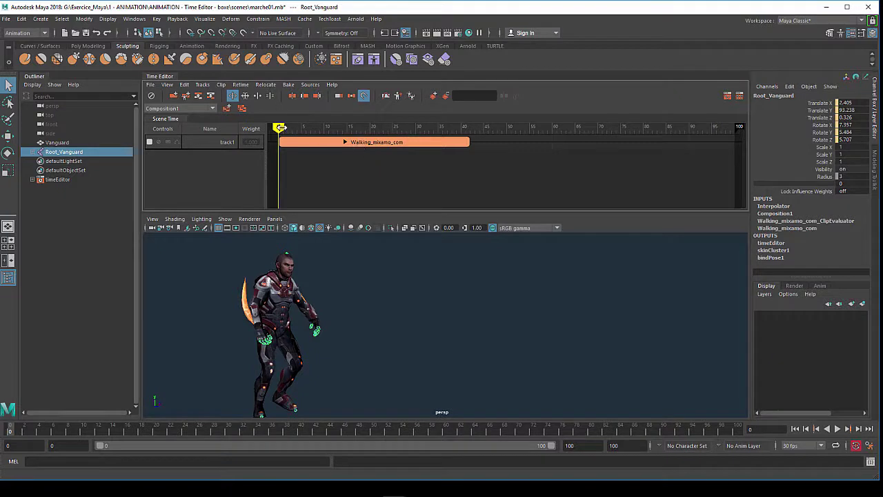
pyautogui.moveTo(279, 128)
pyautogui.mouseDown()
pyautogui.moveTo(313, 128)
pyautogui.moveTo(278, 128)
pyautogui.mouseUp()
pyautogui.hotkey('ctrl', 'z')
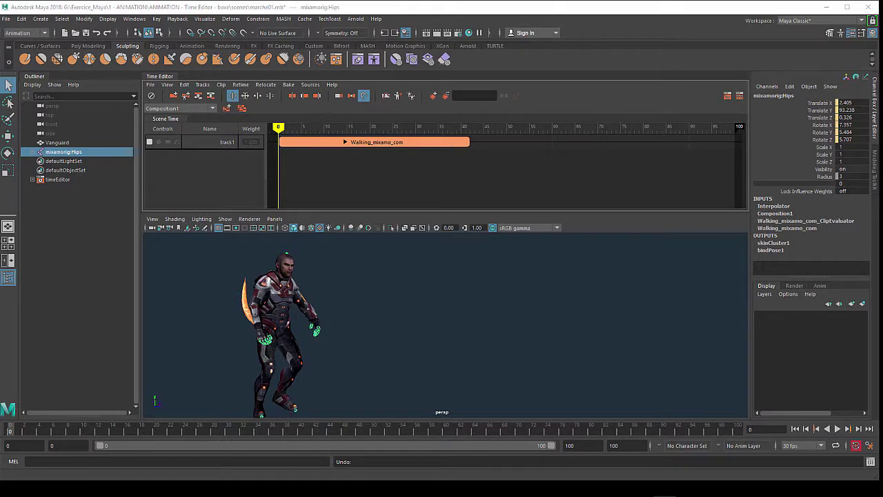
pyautogui.click(377, 141)
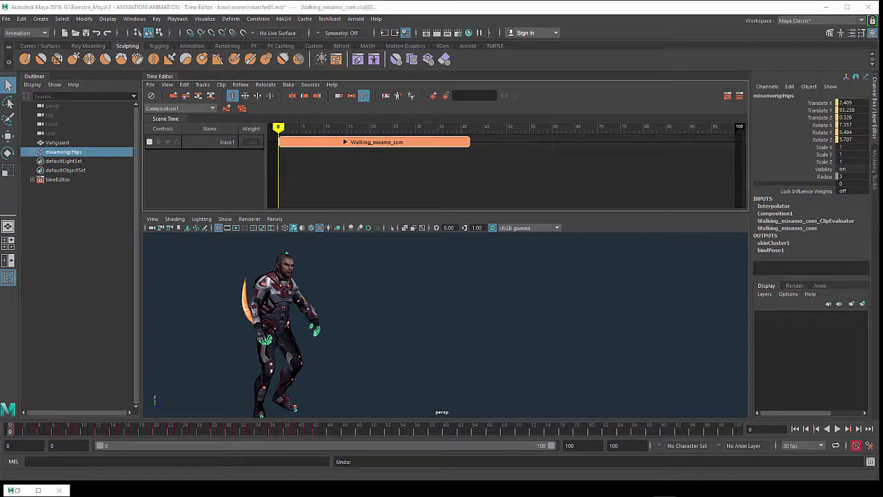
pyautogui.click(233, 98)
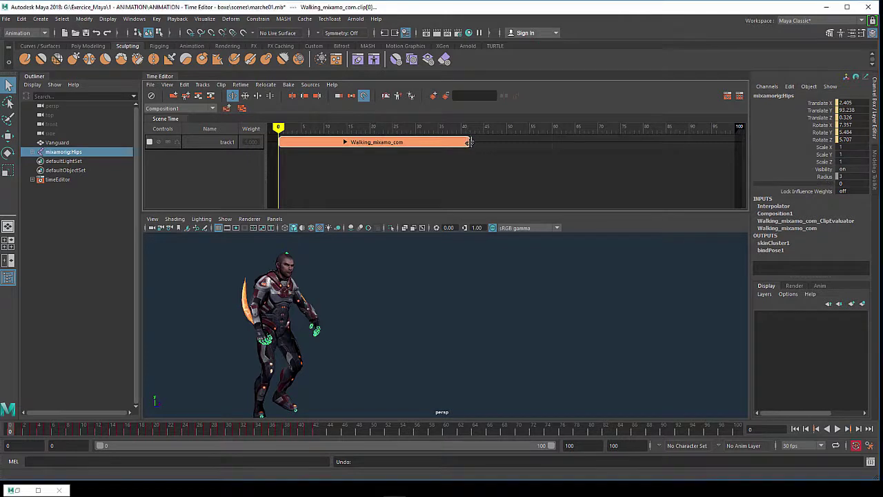
pyautogui.moveTo(468, 142); pyautogui.dragTo(407, 142)
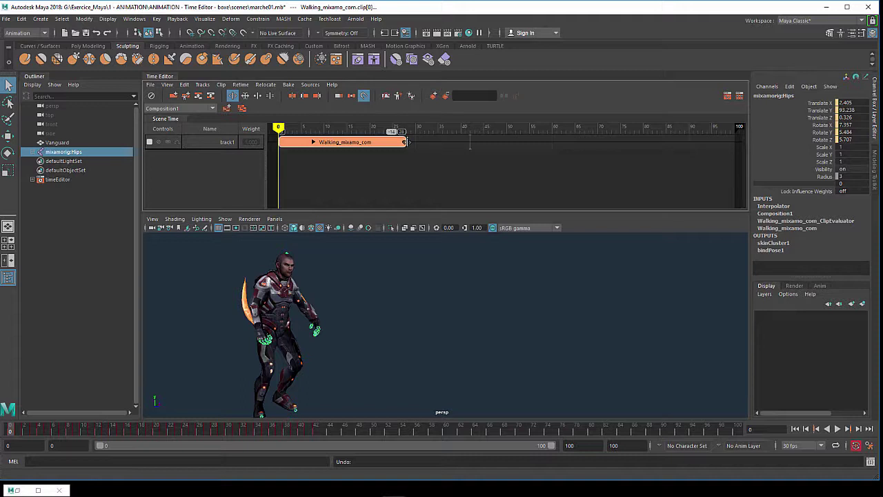
pyautogui.moveTo(406, 142)
pyautogui.mouseDown()
pyautogui.moveTo(467, 147)
pyautogui.moveTo(401, 143)
pyautogui.mouseUp()
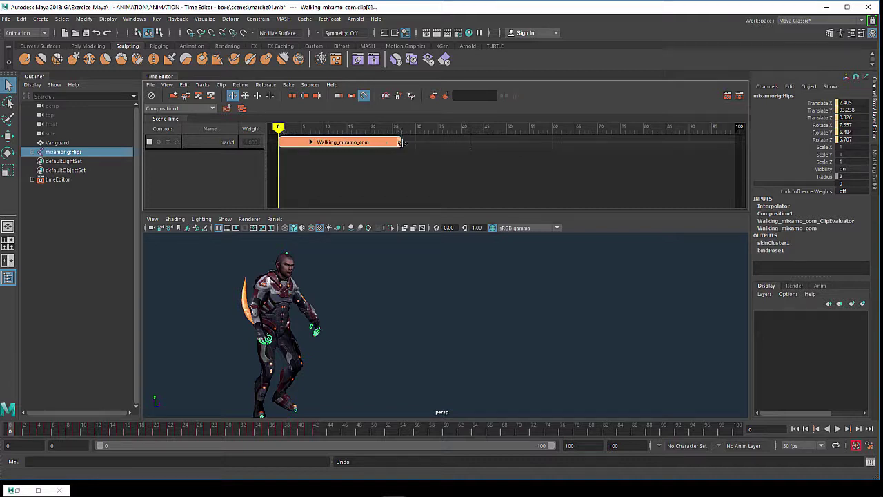
pyautogui.moveTo(11, 429)
pyautogui.mouseDown()
pyautogui.moveTo(256, 446)
pyautogui.moveTo(9, 445)
pyautogui.mouseUp()
pyautogui.moveTo(398, 142); pyautogui.dragTo(518, 159)
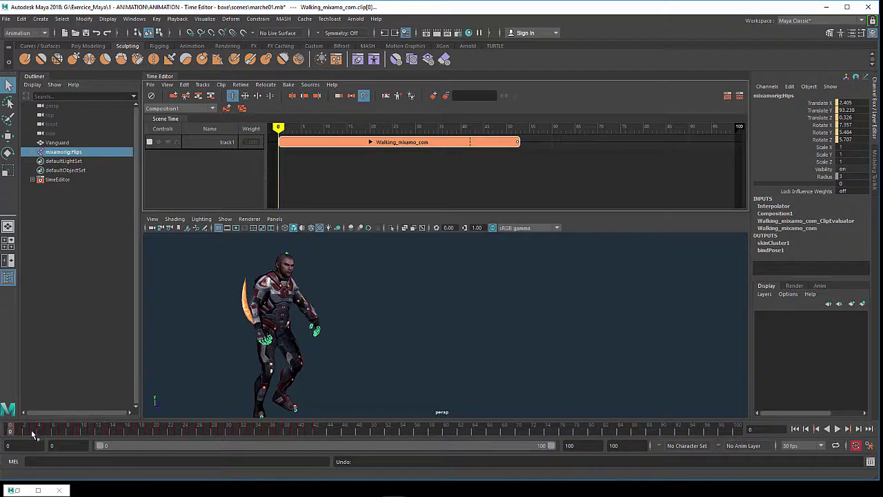
pyautogui.moveTo(31, 429)
pyautogui.mouseDown()
pyautogui.moveTo(350, 440)
pyautogui.moveTo(358, 438)
pyautogui.moveTo(333, 437)
pyautogui.moveTo(362, 437)
pyautogui.moveTo(312, 436)
pyautogui.moveTo(398, 432)
pyautogui.moveTo(307, 445)
pyautogui.moveTo(328, 443)
pyautogui.moveTo(5, 436)
pyautogui.mouseUp()
pyautogui.moveTo(517, 143); pyautogui.dragTo(468, 142)
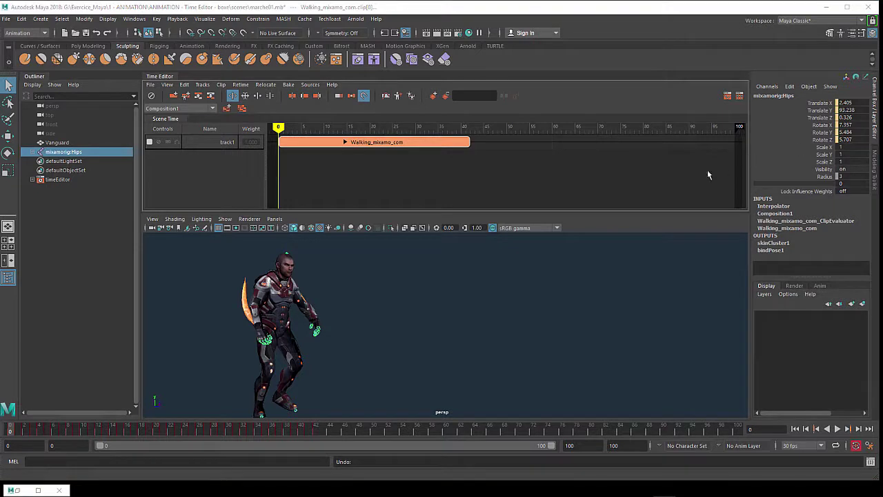
# - In Scale mode, stretch the walk clip to 124% length and play the slower walk
pyautogui.click(245, 96)
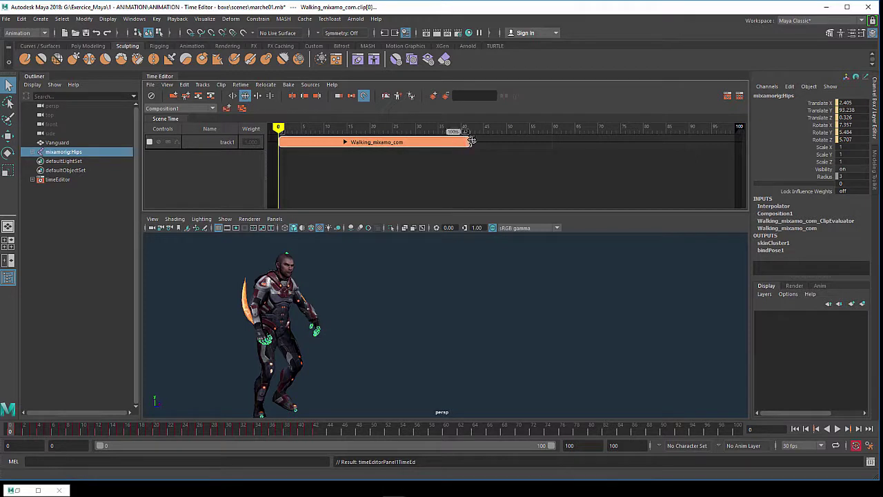
pyautogui.moveTo(470, 141); pyautogui.dragTo(664, 143)
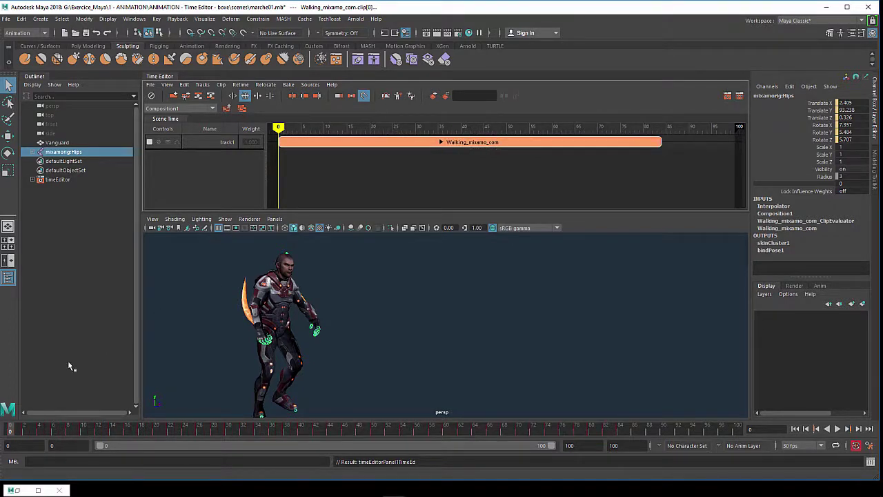
pyautogui.hotkey('alt', 'v')
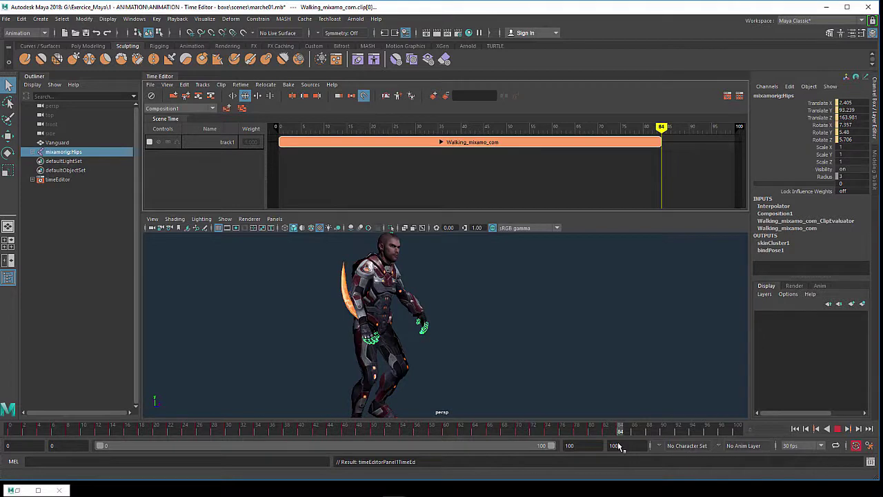
pyautogui.press('Escape')
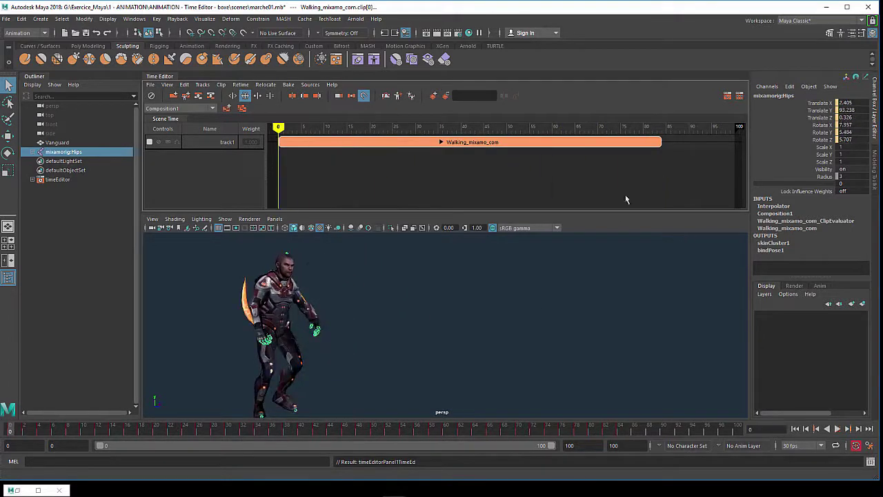
# - Scale the walk clip down to end near frame 20 and play the faster walk
pyautogui.moveTo(661, 142); pyautogui.dragTo(374, 153)
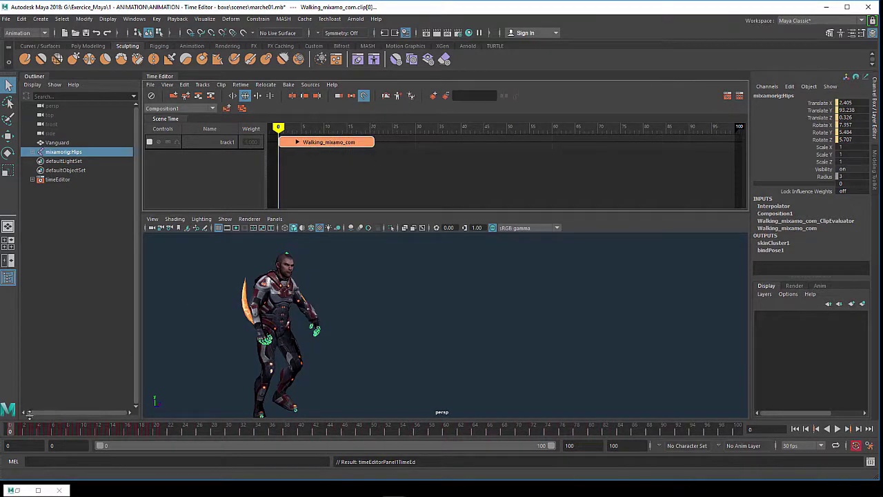
pyautogui.hotkey('alt', 'v')
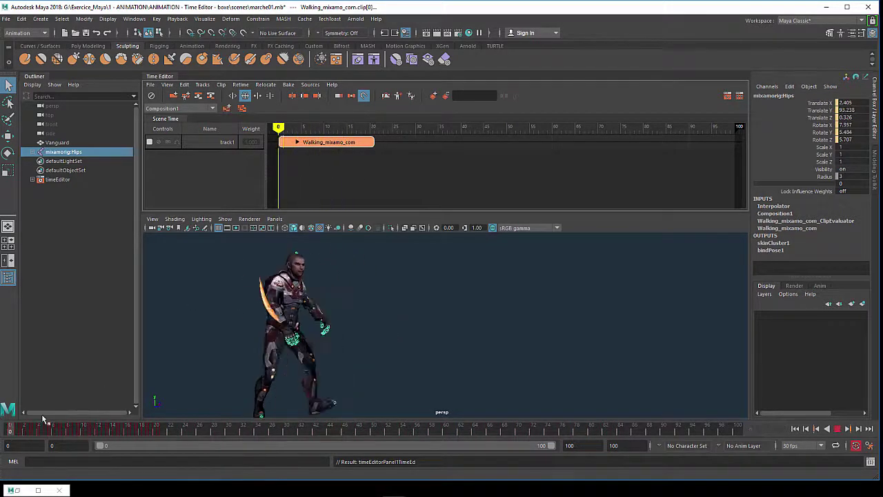
pyautogui.hotkey('alt', 'v')
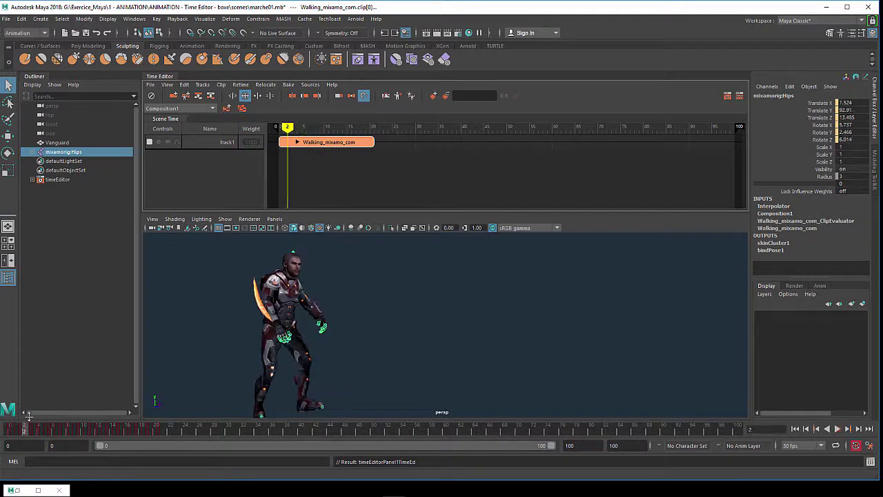
pyautogui.rightClick(338, 144)
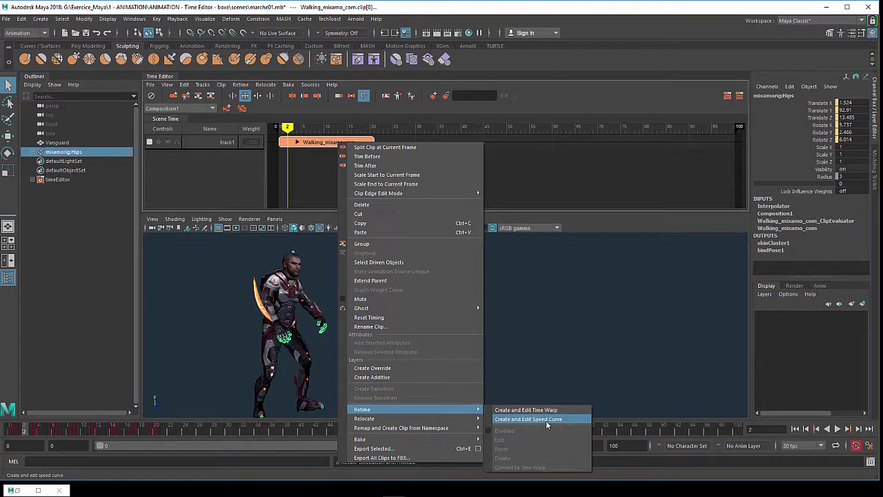
pyautogui.moveTo(412, 409)
pyautogui.click(546, 422)
pyautogui.click(582, 109)
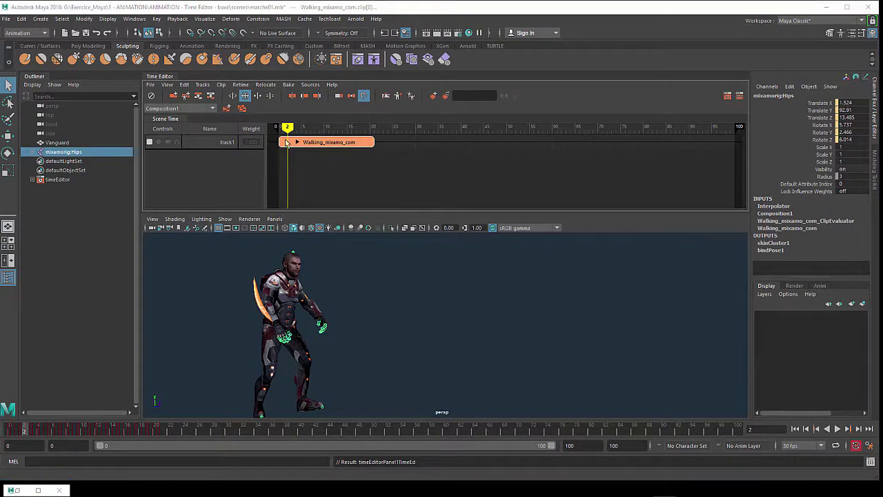
# - In Loop mode, extend the walk clip so it loops to about frame 55
pyautogui.click(260, 96)
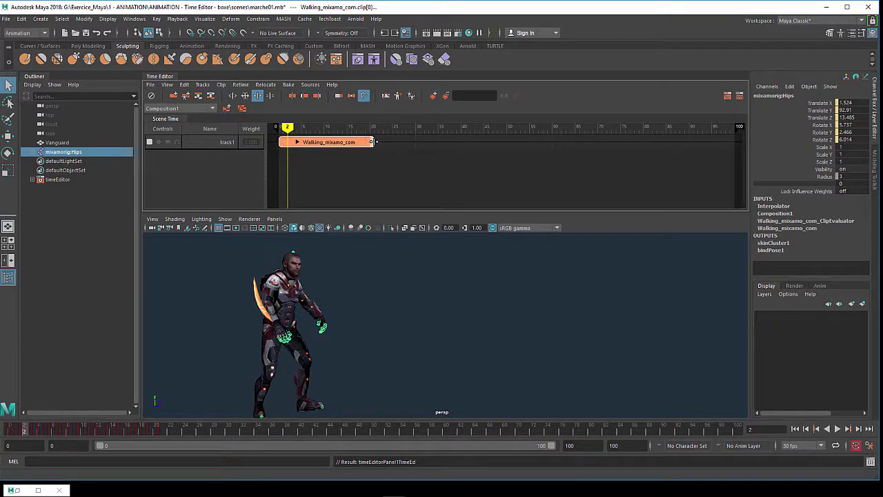
pyautogui.moveTo(373, 142); pyautogui.dragTo(553, 158)
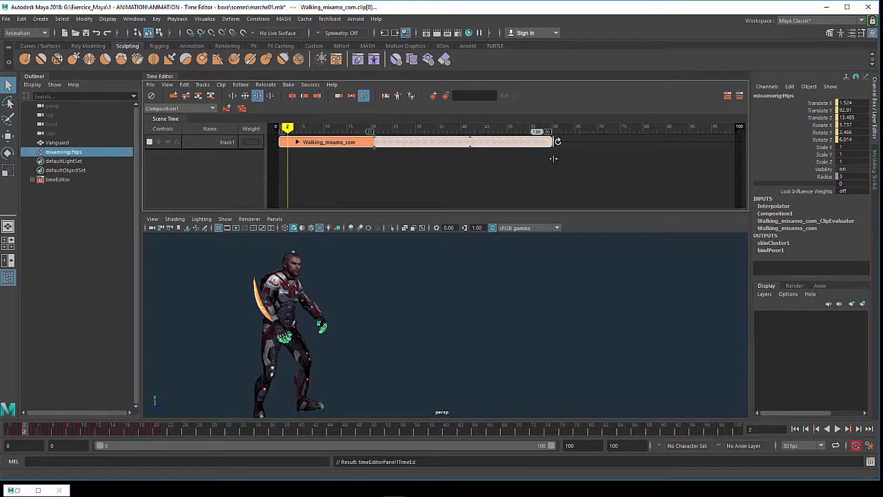
pyautogui.moveTo(550, 157); pyautogui.dragTo(537, 154)
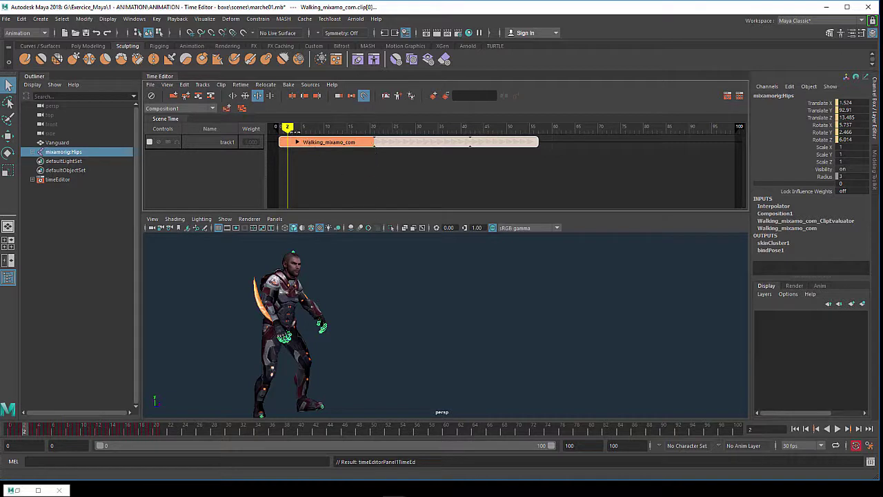
# - Play the looped walk from the start, scrub through it, and select the clip
pyautogui.click(795, 428)
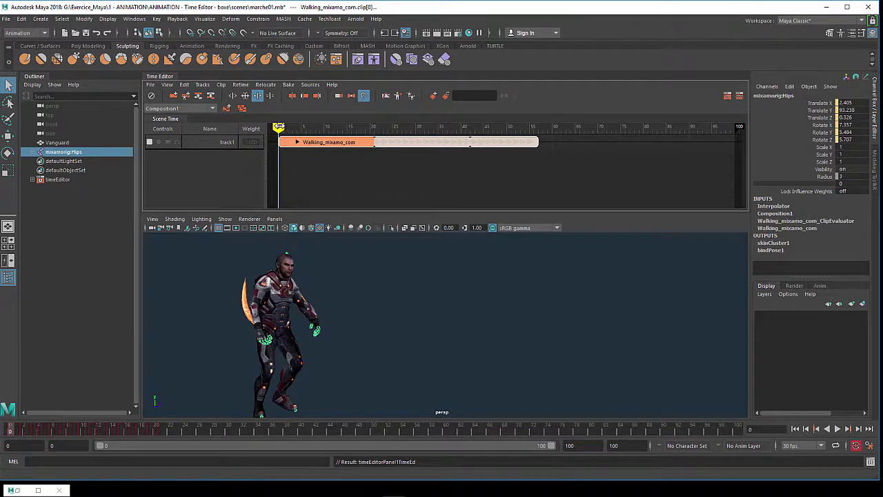
pyautogui.hotkey('alt', 'v')
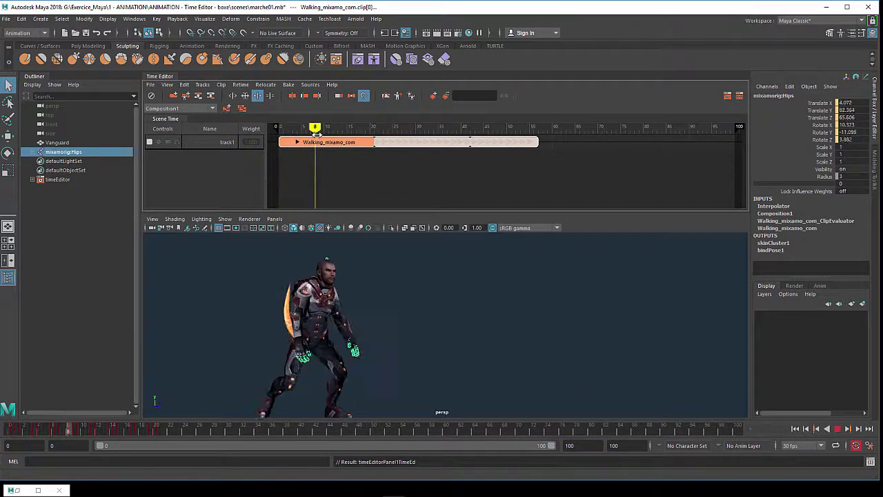
pyautogui.moveTo(353, 134)
pyautogui.mouseDown()
pyautogui.moveTo(431, 151)
pyautogui.moveTo(501, 151)
pyautogui.moveTo(281, 146)
pyautogui.mouseUp()
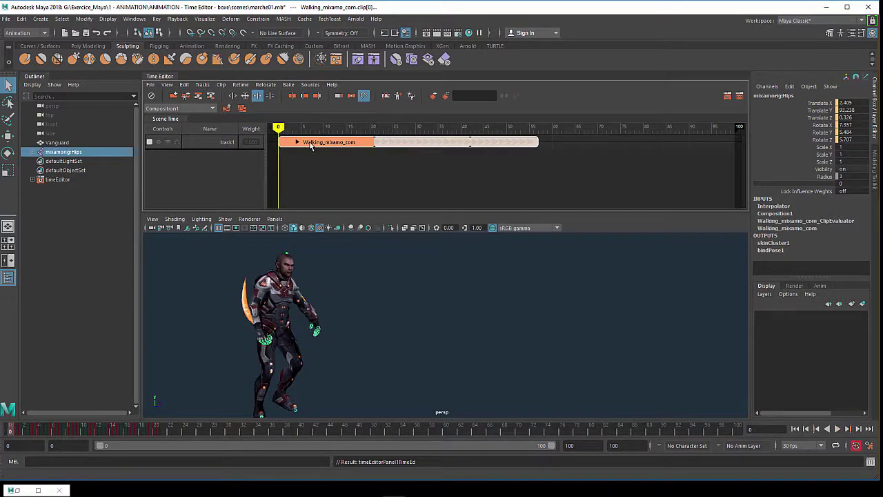
pyautogui.click(308, 148)
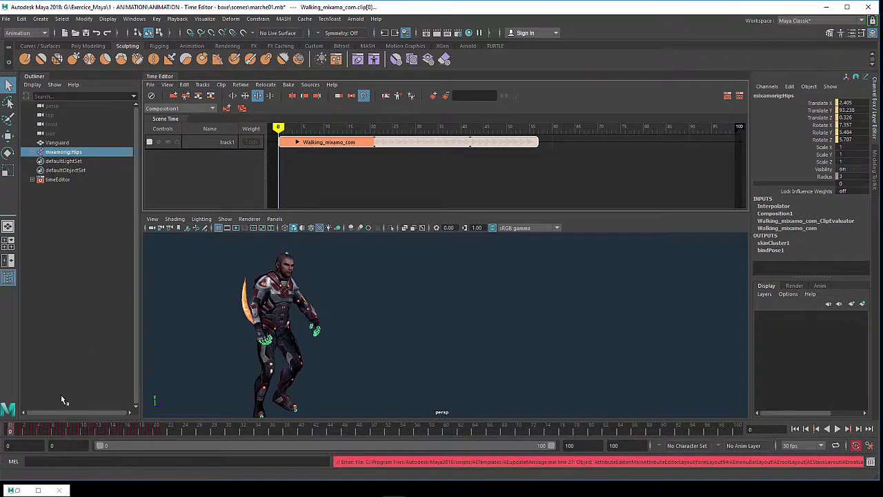
pyautogui.click(38, 490)
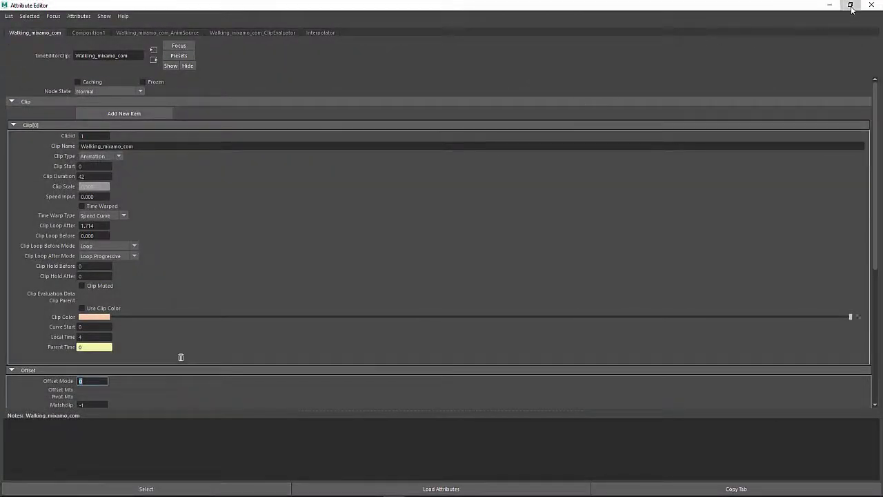
pyautogui.click(850, 6)
pyautogui.moveTo(719, 92)
pyautogui.mouseDown()
pyautogui.moveTo(641, 91)
pyautogui.moveTo(635, 101)
pyautogui.mouseUp()
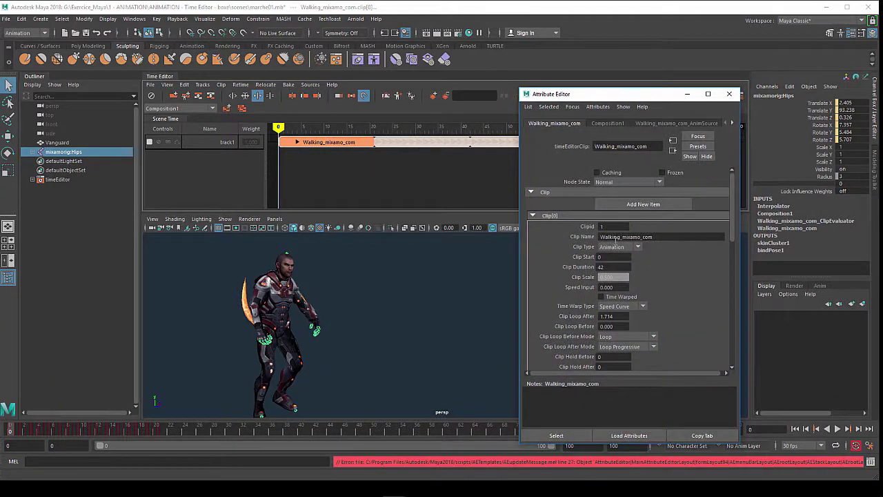
pyautogui.scroll(-1, 573, 251)
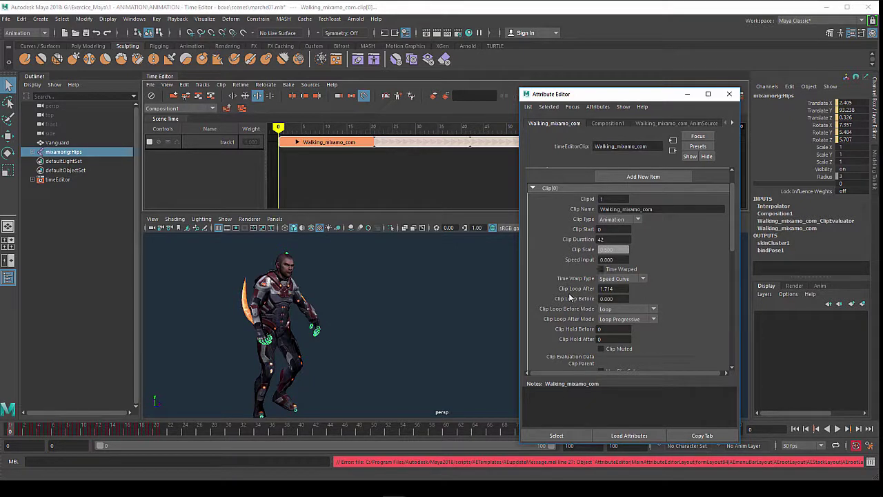
pyautogui.click(618, 289)
pyautogui.click(619, 323)
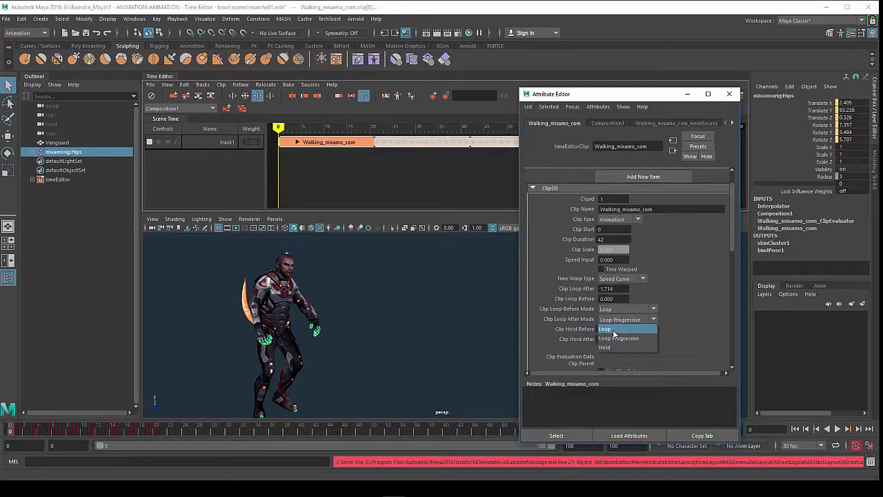
pyautogui.click(613, 330)
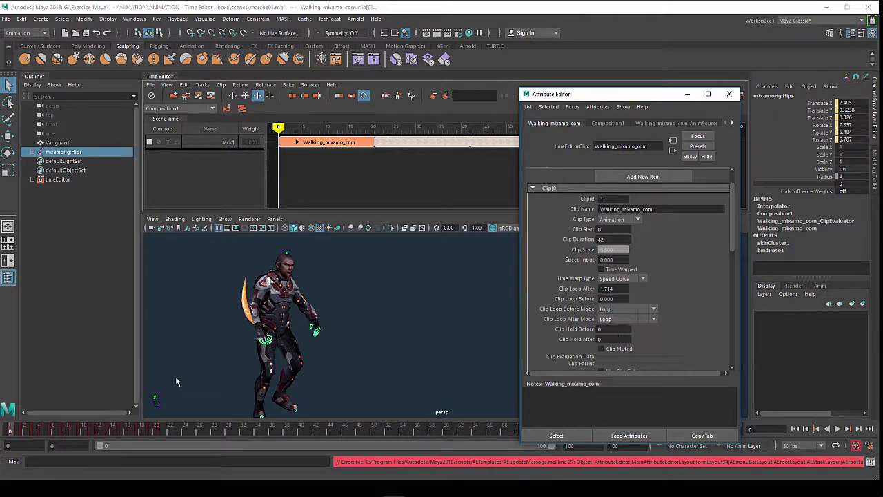
pyautogui.click(15, 424)
pyautogui.hotkey('alt', 'v')
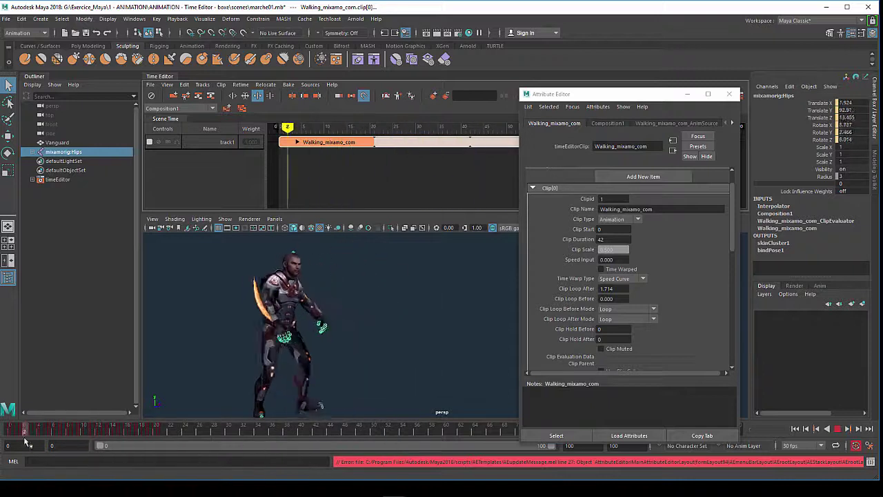
pyautogui.click(8, 435)
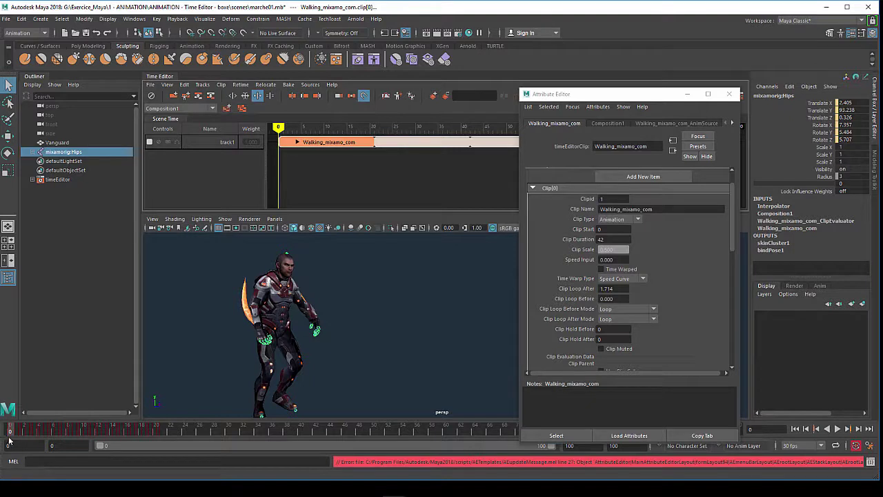
pyautogui.click(614, 320)
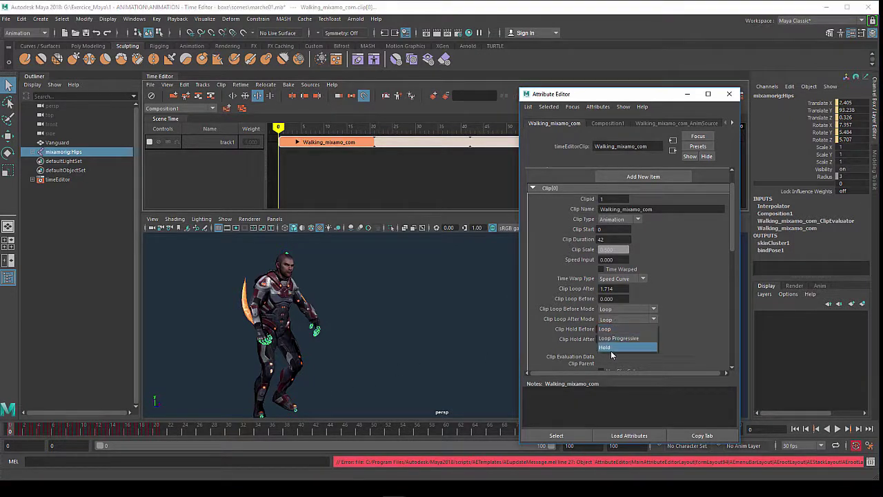
pyautogui.click(614, 348)
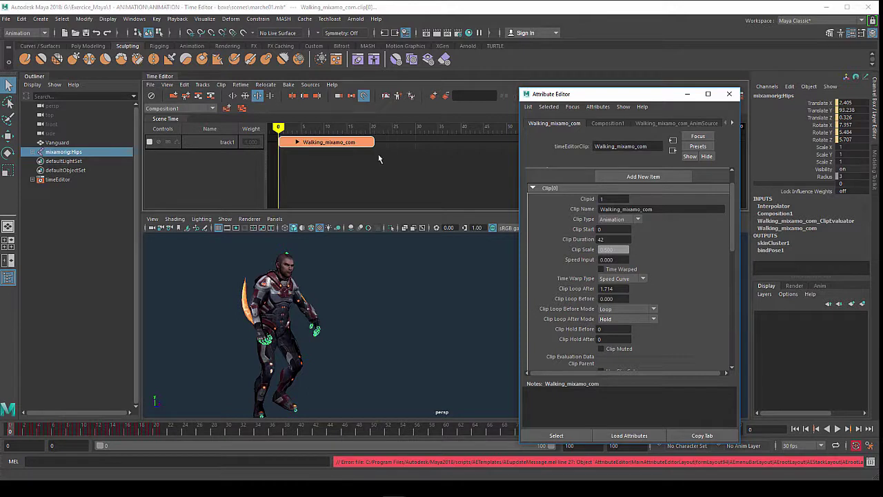
pyautogui.hotkey('alt', 'v')
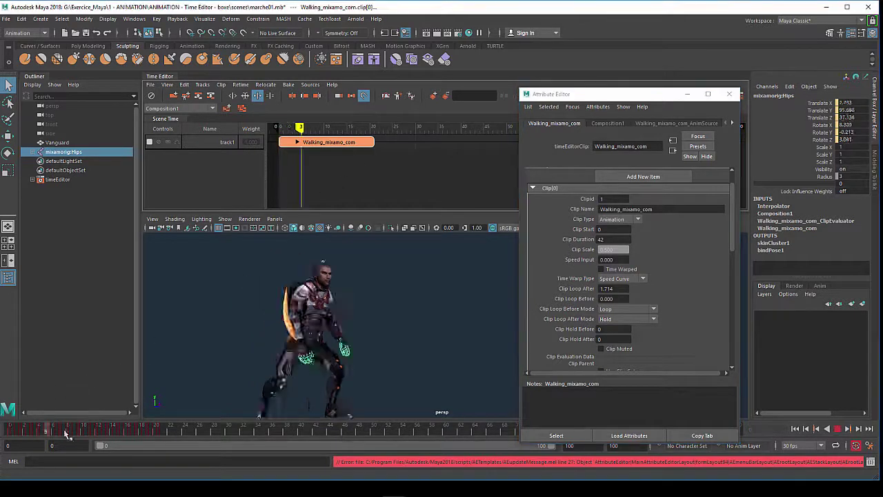
pyautogui.moveTo(67, 433)
pyautogui.mouseDown()
pyautogui.moveTo(191, 438)
pyautogui.moveTo(42, 428)
pyautogui.mouseUp()
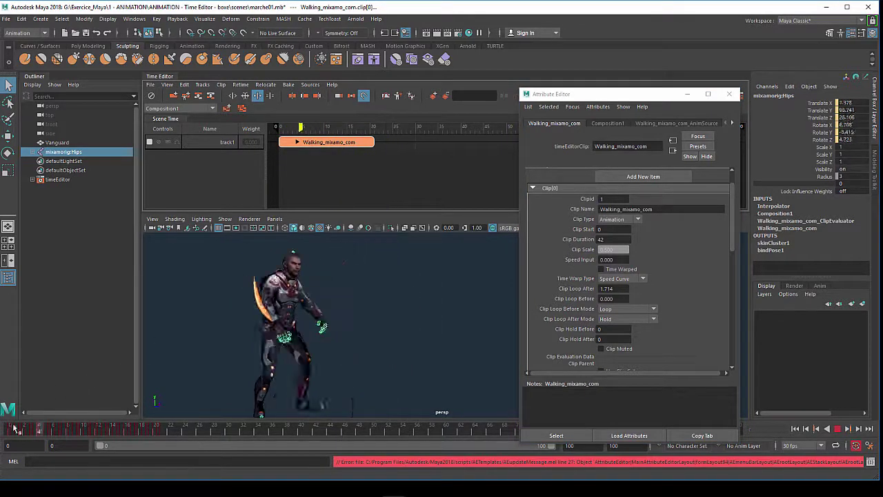
pyautogui.click(623, 318)
pyautogui.click(623, 339)
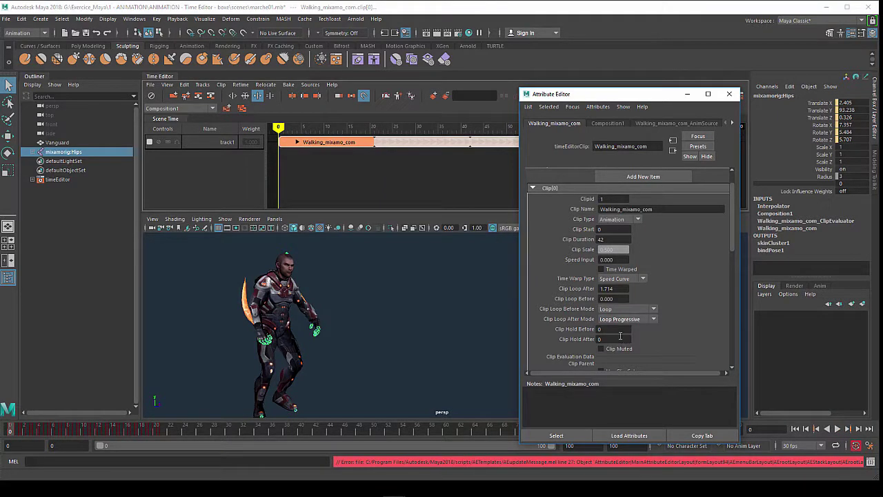
pyautogui.moveTo(601, 98)
pyautogui.mouseDown()
pyautogui.moveTo(619, 81)
pyautogui.moveTo(609, 103)
pyautogui.mouseUp()
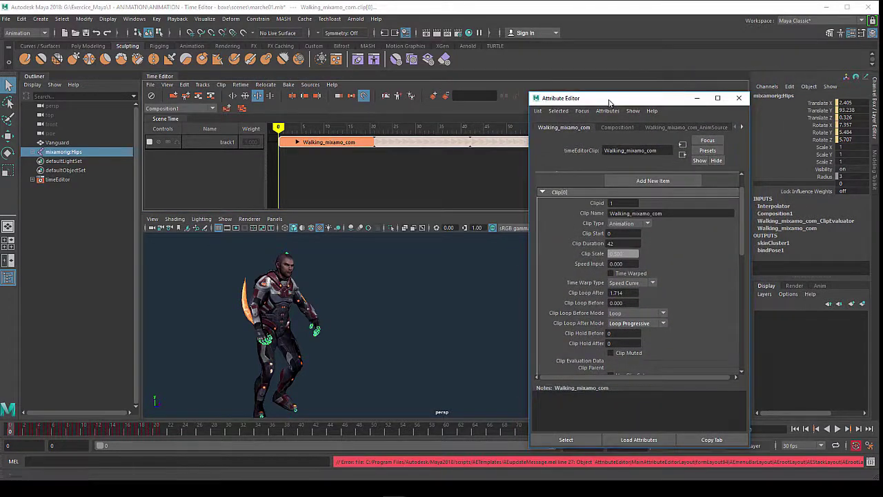
pyautogui.moveTo(287, 129)
pyautogui.mouseDown()
pyautogui.moveTo(486, 138)
pyautogui.moveTo(288, 132)
pyautogui.moveTo(466, 149)
pyautogui.moveTo(310, 135)
pyautogui.mouseUp()
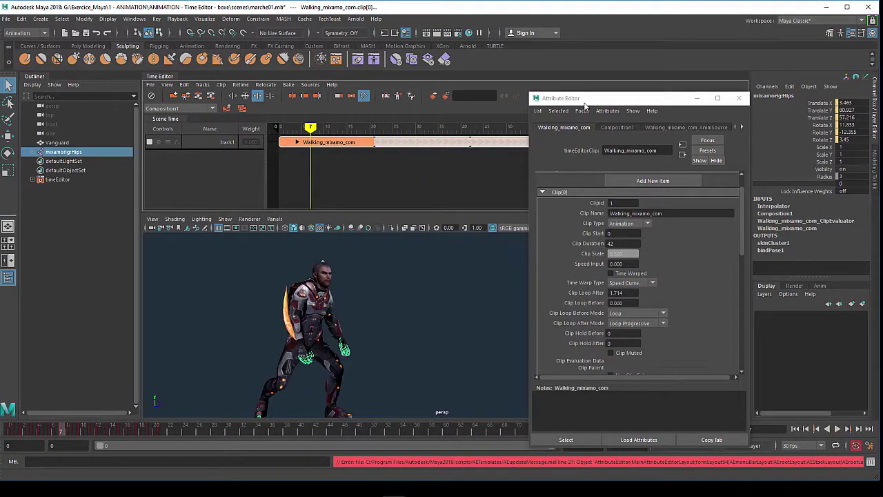
pyautogui.moveTo(585, 104); pyautogui.dragTo(552, 116)
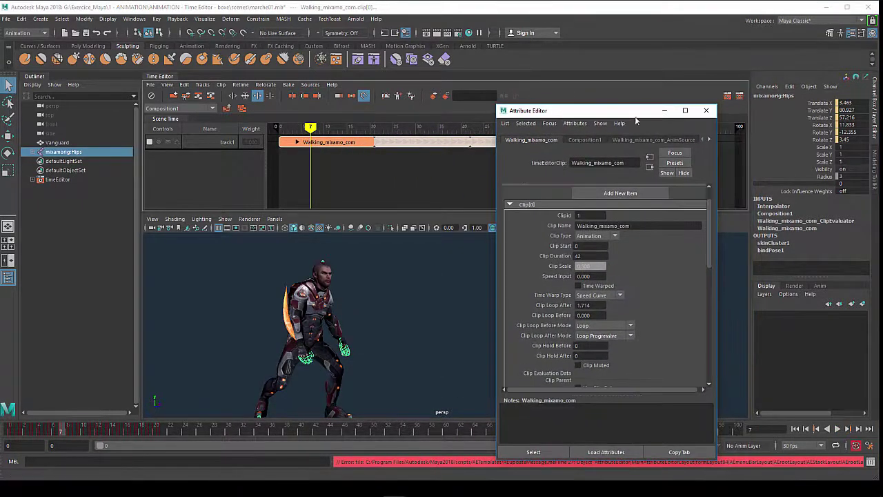
pyautogui.click(706, 111)
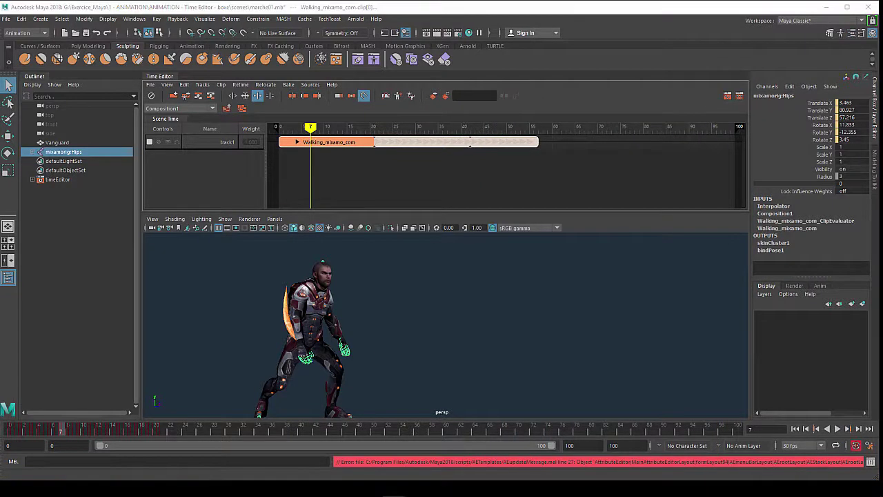
# - Undo the loop and extend the walk clip with a hold to about frame 43
pyautogui.hotkey('ctrl', 'z')
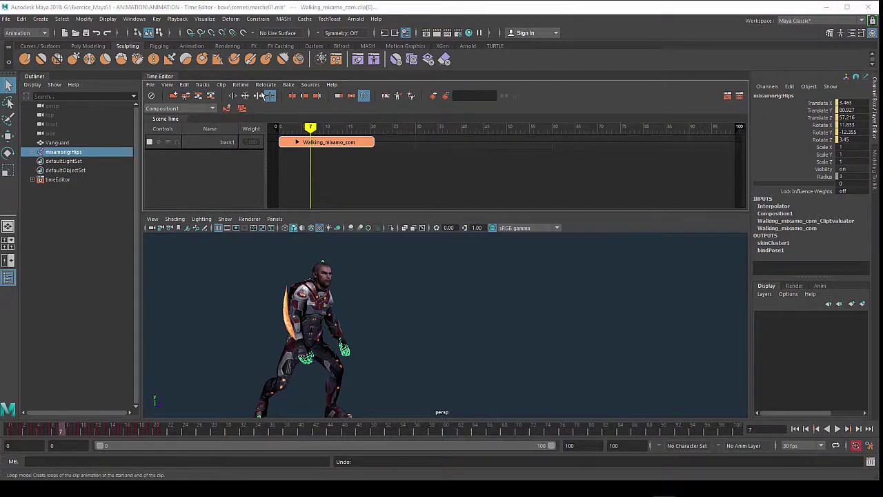
pyautogui.click(271, 96)
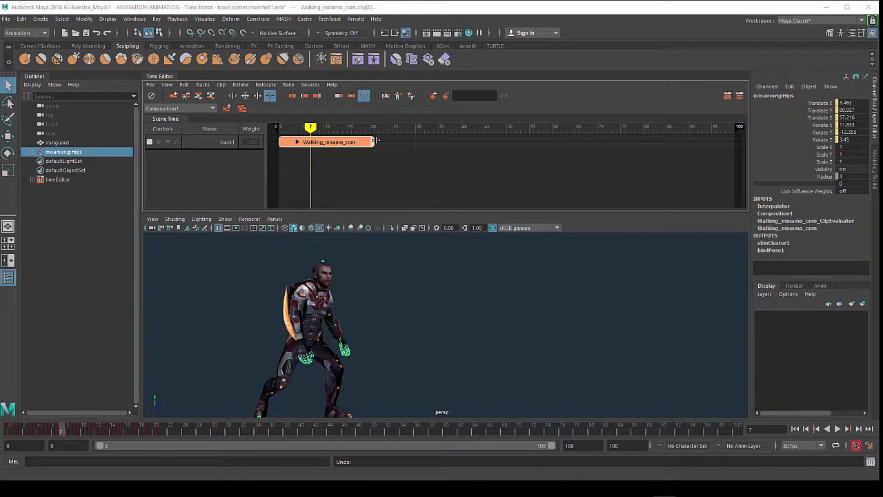
pyautogui.moveTo(374, 142); pyautogui.dragTo(484, 146)
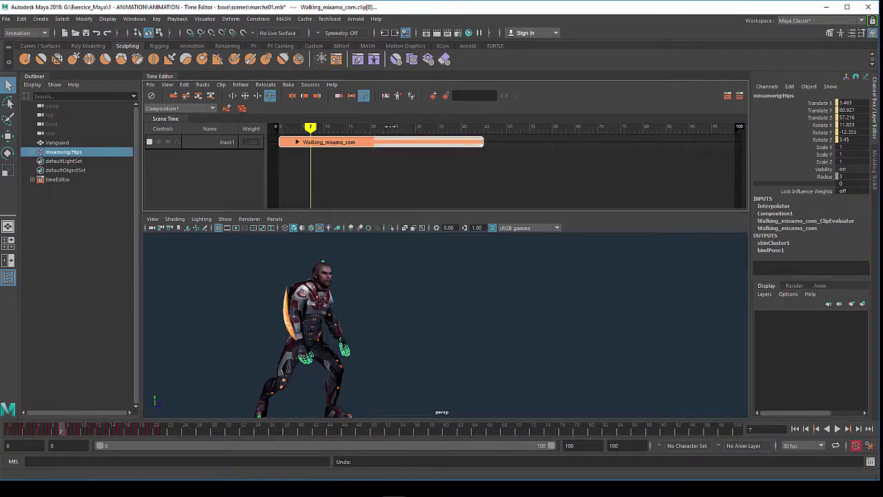
# - Scrub the held walk, then pull the clip's end back to about frame 20
pyautogui.moveTo(312, 130); pyautogui.dragTo(406, 140)
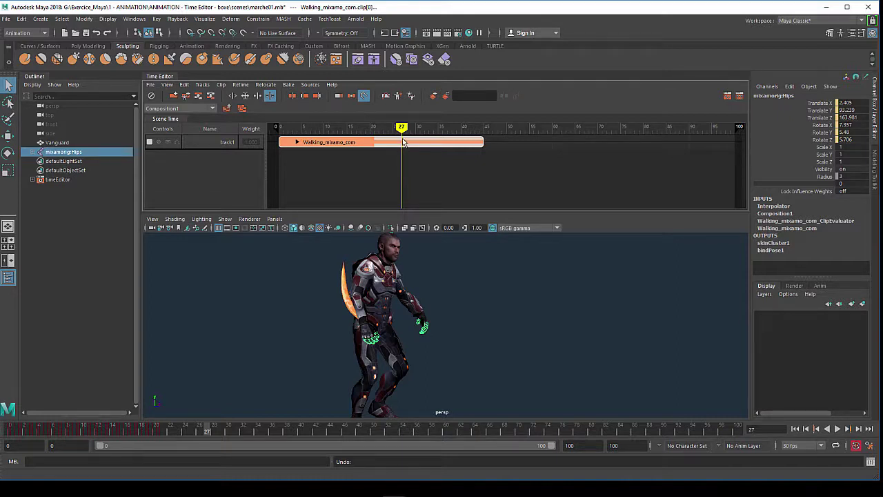
pyautogui.moveTo(402, 129)
pyautogui.mouseDown()
pyautogui.moveTo(460, 131)
pyautogui.moveTo(332, 133)
pyautogui.moveTo(367, 134)
pyautogui.moveTo(351, 134)
pyautogui.mouseUp()
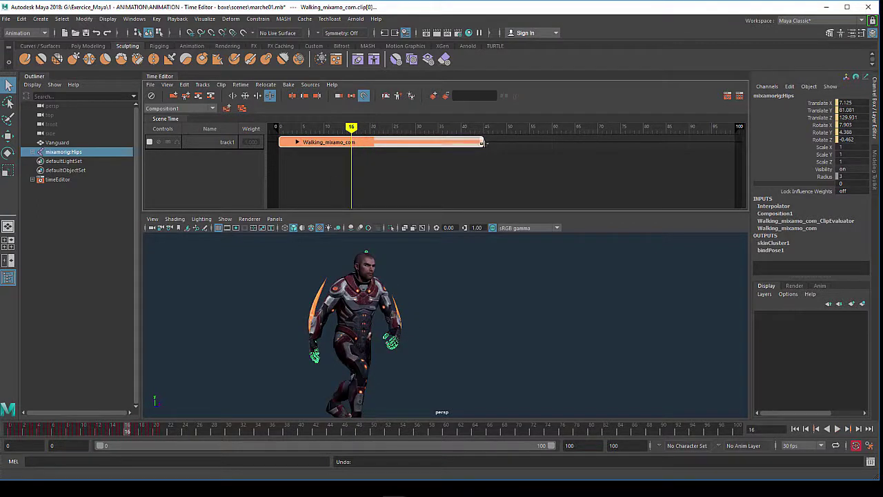
pyautogui.moveTo(481, 143); pyautogui.dragTo(376, 143)
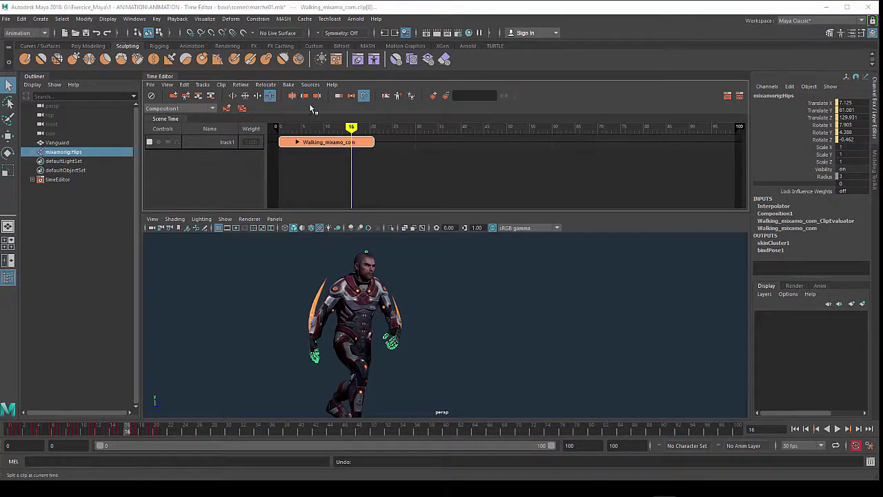
# - Split the walk clip at frame 9, move the second piece later, and extend the first to meet it
pyautogui.moveTo(351, 127)
pyautogui.mouseDown()
pyautogui.moveTo(307, 128)
pyautogui.moveTo(320, 129)
pyautogui.mouseUp()
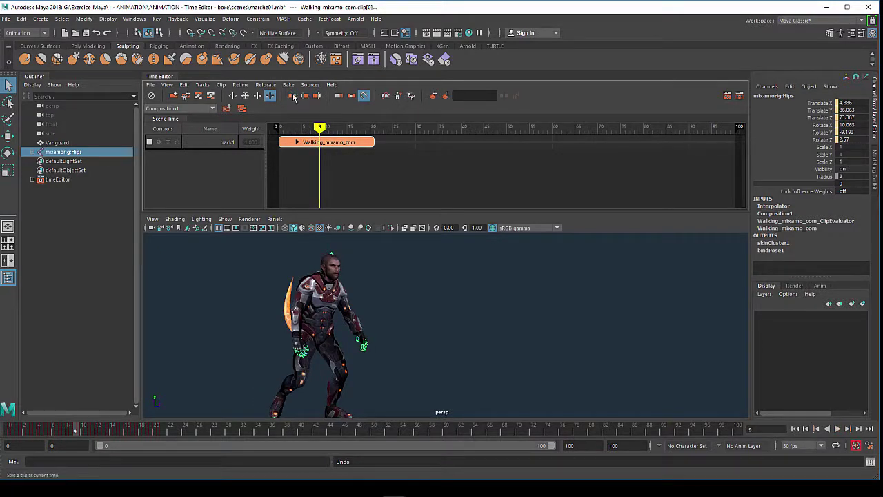
pyautogui.click(293, 96)
pyautogui.moveTo(339, 143); pyautogui.dragTo(378, 143)
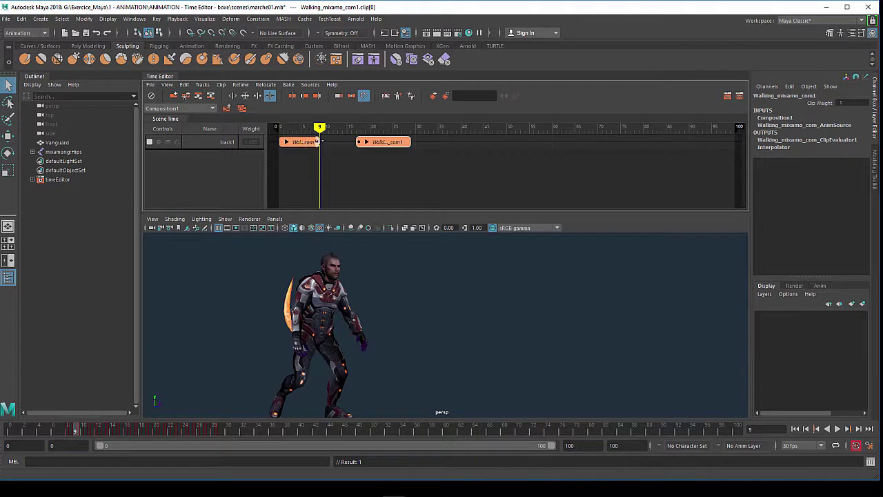
pyautogui.moveTo(316, 141)
pyautogui.mouseDown()
pyautogui.moveTo(360, 142)
pyautogui.moveTo(283, 129)
pyautogui.moveTo(360, 128)
pyautogui.mouseUp()
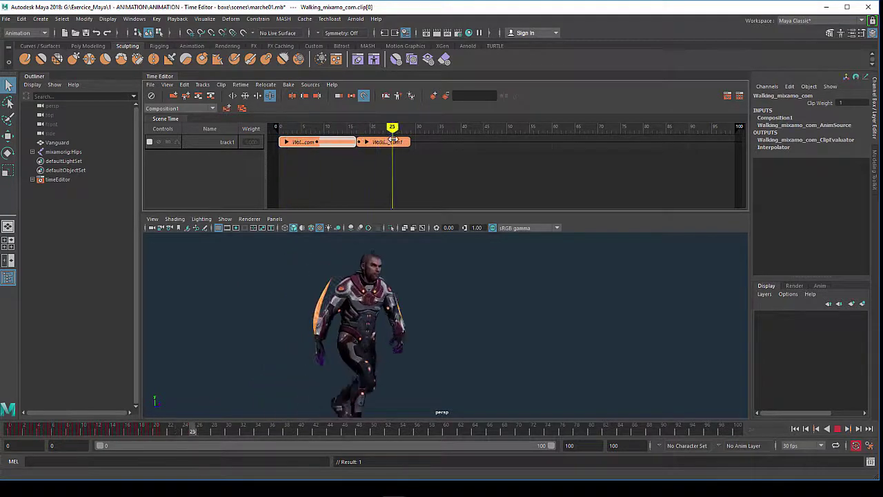
pyautogui.press('Escape')
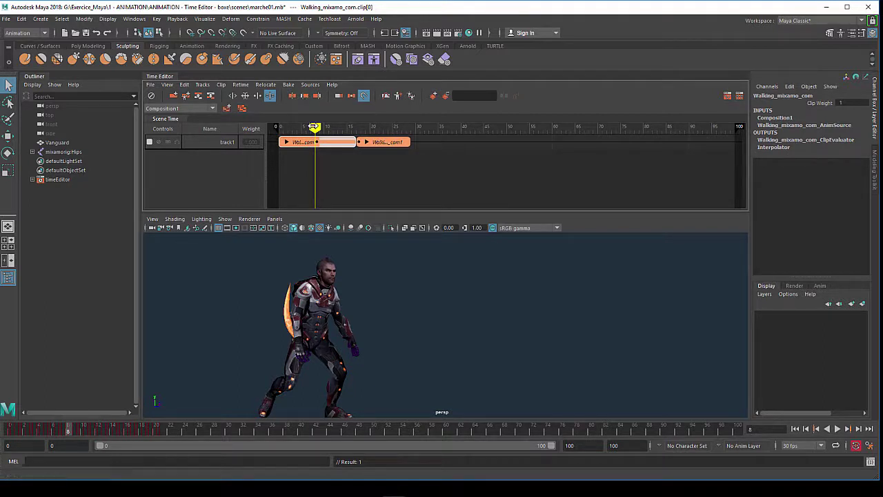
pyautogui.moveTo(315, 127); pyautogui.dragTo(283, 127)
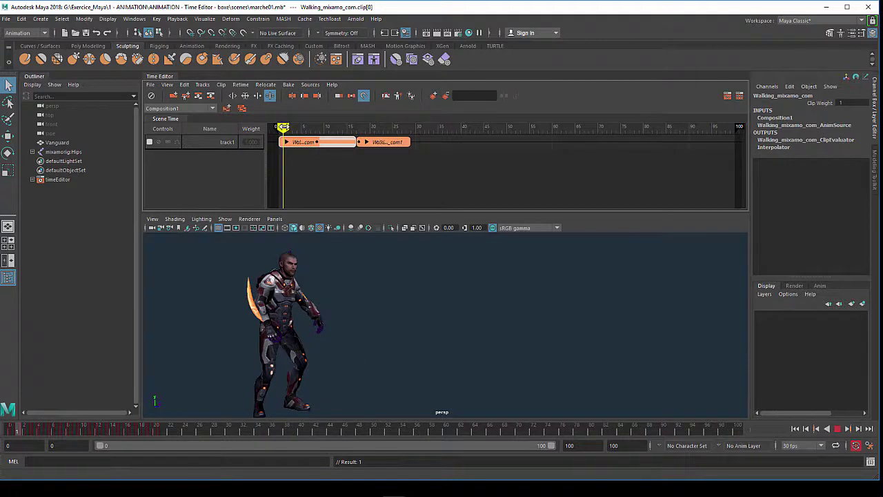
# - Try trimming the clip to start at frame 3 and end at frame 26, then undo both trims
pyautogui.moveTo(282, 127); pyautogui.dragTo(292, 127)
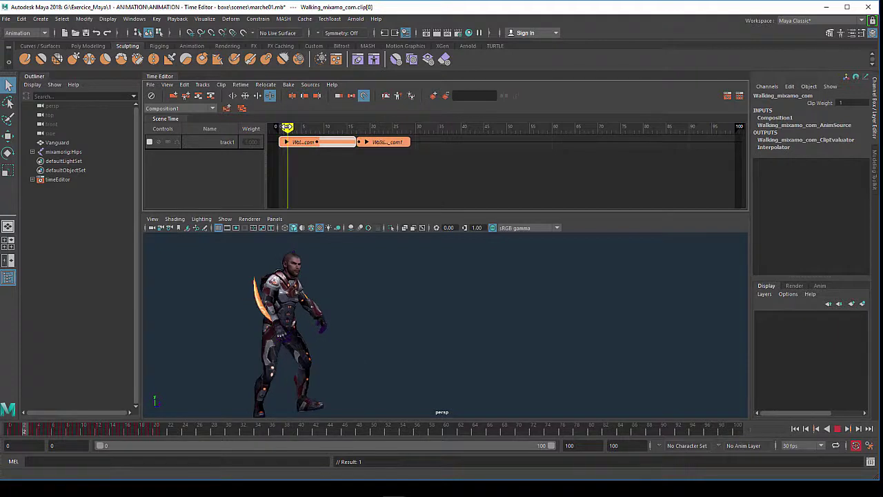
pyautogui.click(306, 97)
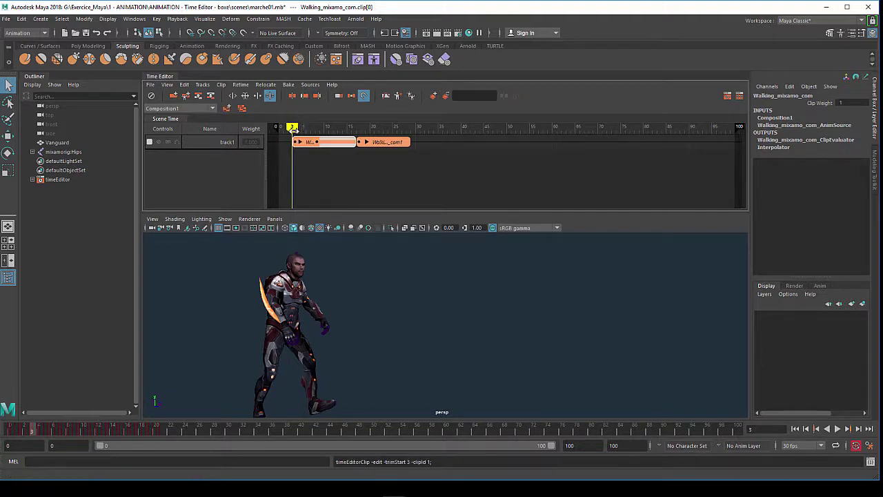
pyautogui.moveTo(293, 128); pyautogui.dragTo(339, 136)
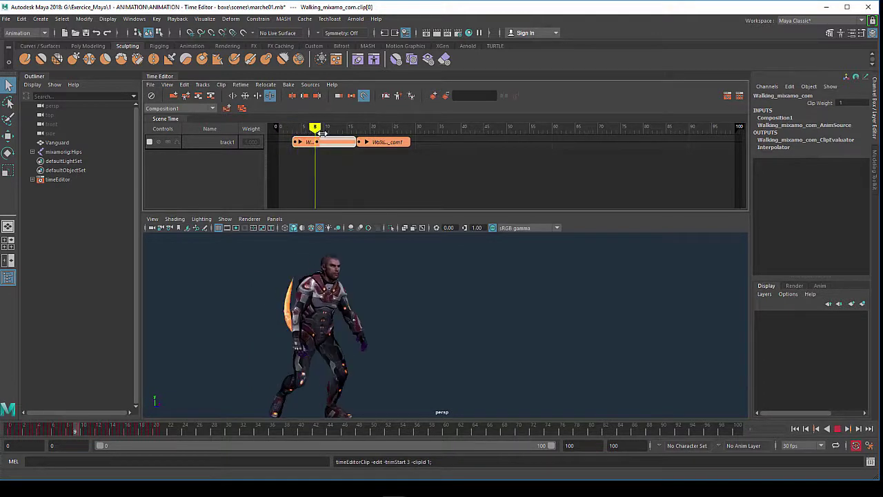
pyautogui.moveTo(339, 135); pyautogui.dragTo(397, 129)
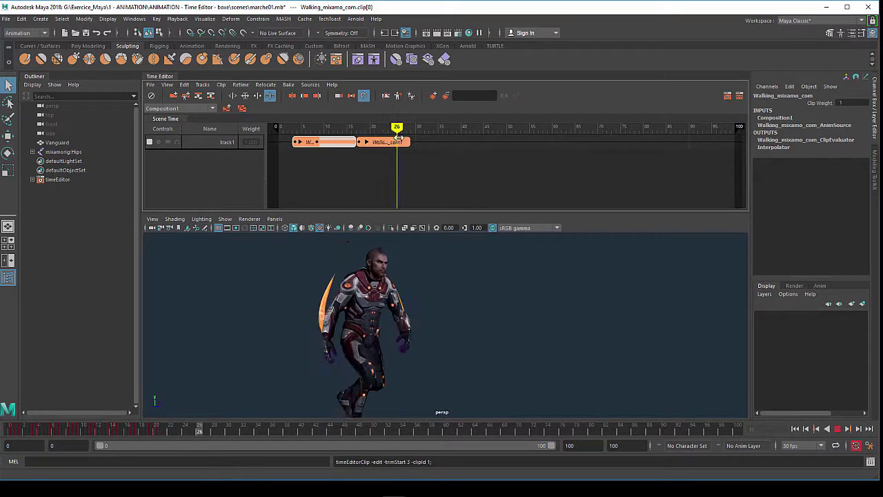
pyautogui.click(317, 97)
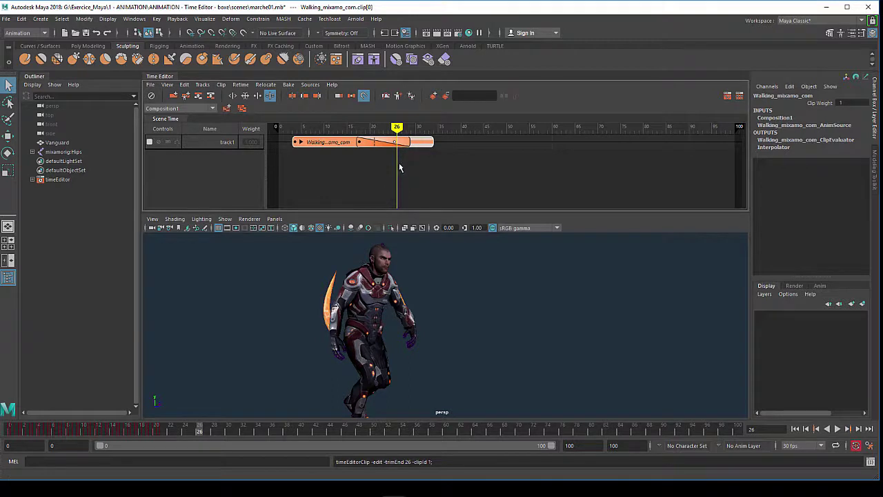
pyautogui.hotkey('ctrl', 'z')
pyautogui.hotkey('ctrl', 'z')
pyautogui.hotkey('ctrl', 'z')
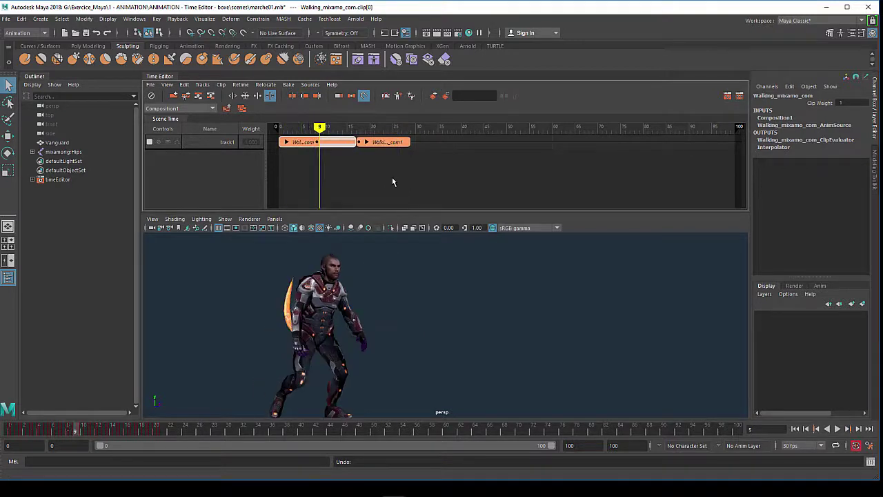
pyautogui.hotkey('ctrl', 'z')
# - Undo the split and trim the Walking_mixamo_com clip to frames 2–19, then preview it
pyautogui.hotkey('ctrl', 'z')
pyautogui.hotkey('ctrl', 'z')
pyautogui.hotkey('ctrl', 'z')
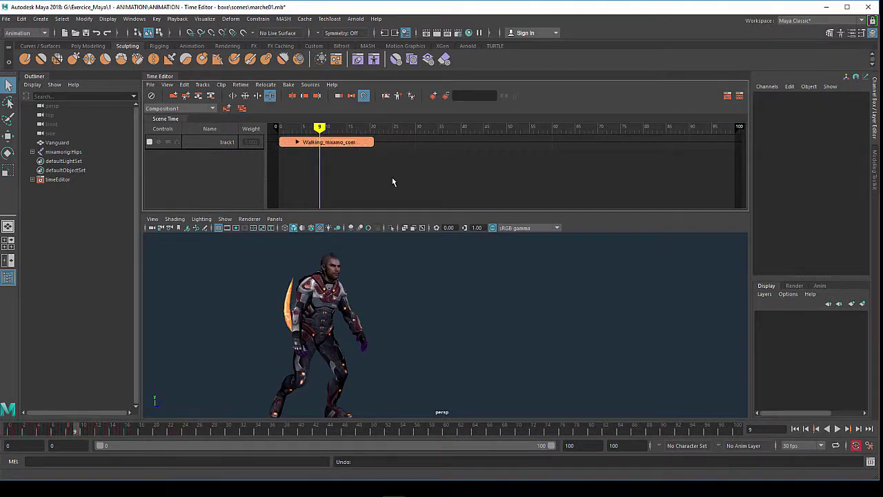
pyautogui.hotkey('ctrl', 'z')
pyautogui.hotkey('ctrl', 'z')
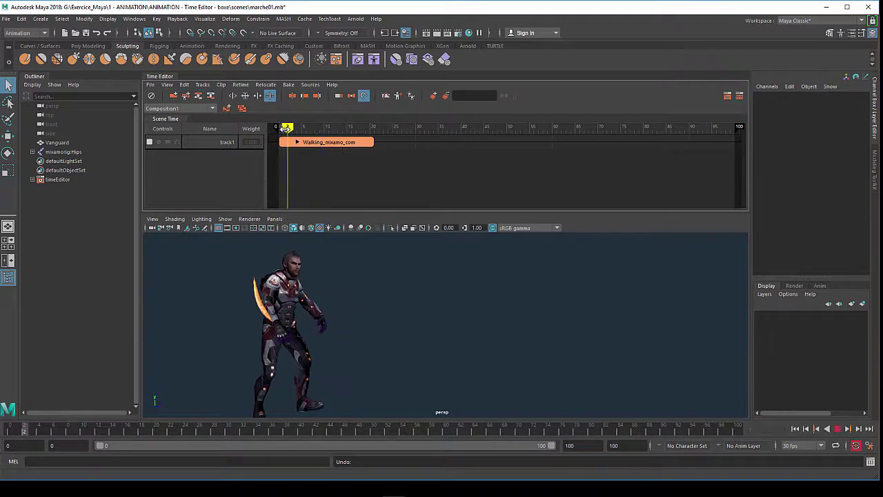
pyautogui.hotkey('ctrl', 'z')
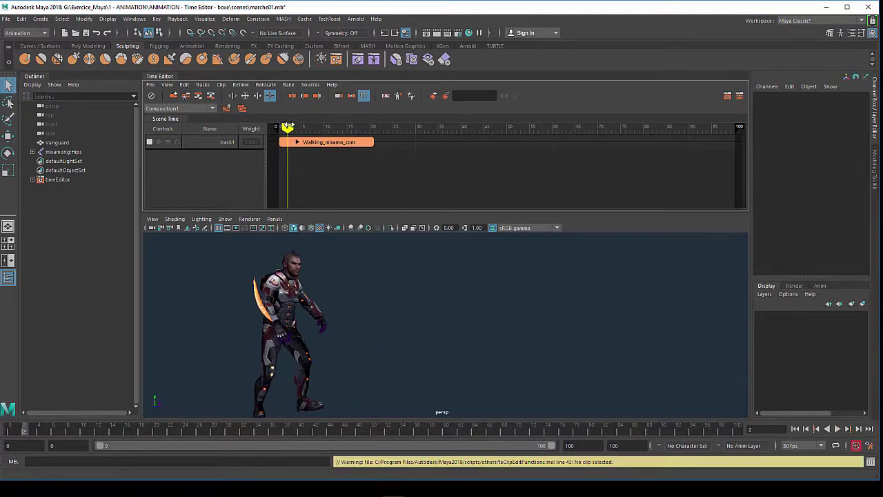
pyautogui.click(299, 146)
pyautogui.click(306, 97)
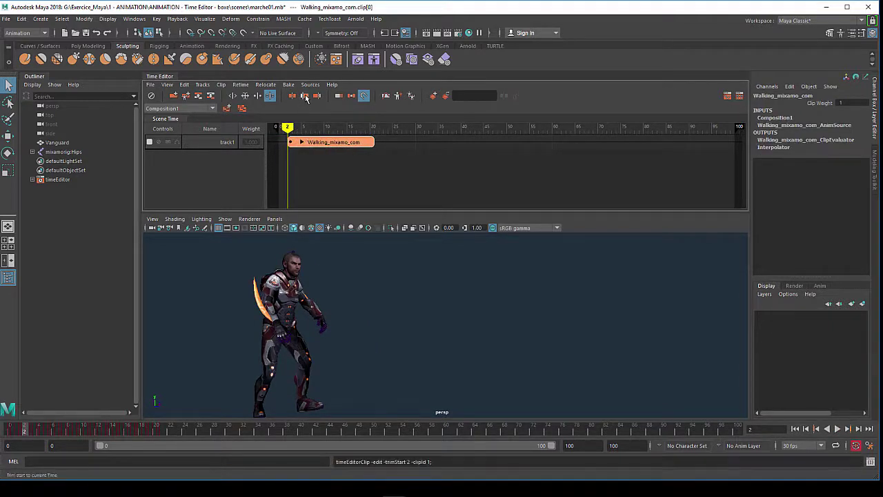
pyautogui.moveTo(288, 127); pyautogui.dragTo(365, 127)
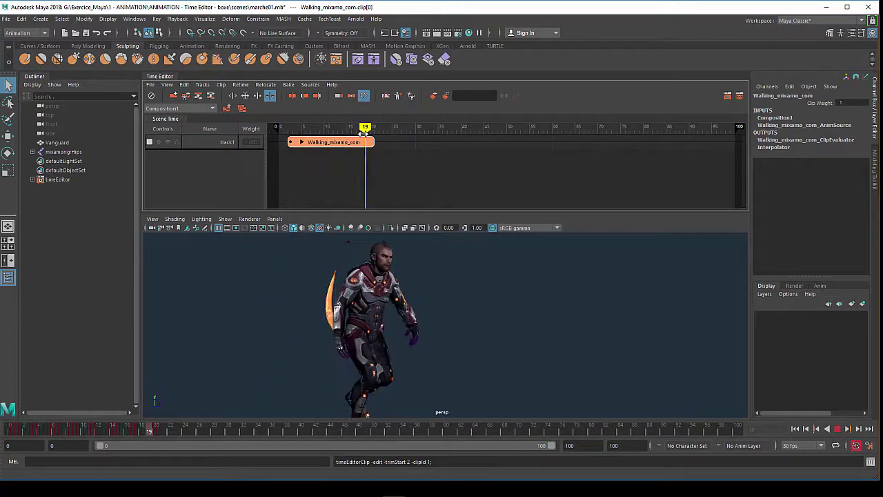
pyautogui.click(317, 96)
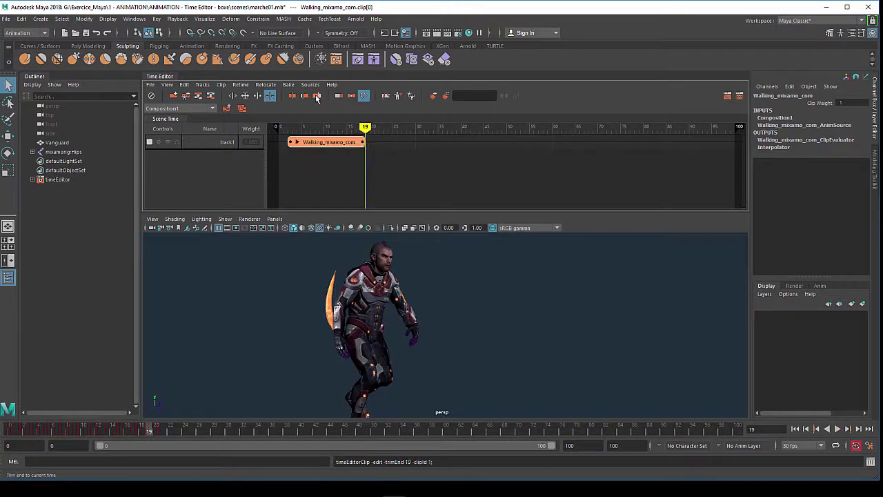
pyautogui.moveTo(365, 128); pyautogui.dragTo(329, 128)
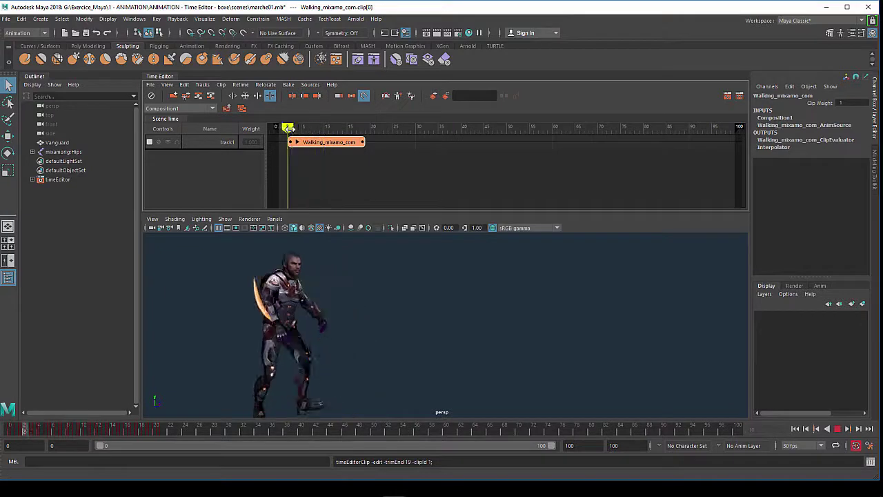
pyautogui.press('Escape')
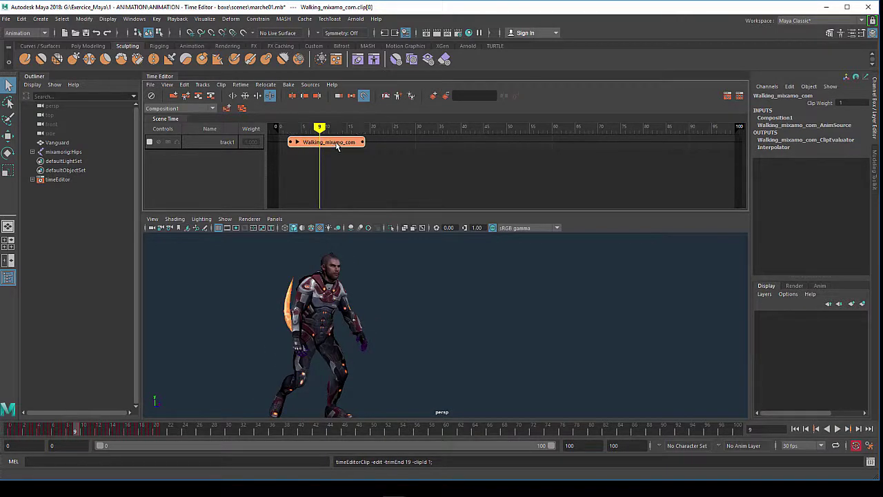
pyautogui.doubleClick(337, 143)
pyautogui.moveTo(541, 115); pyautogui.dragTo(514, 94)
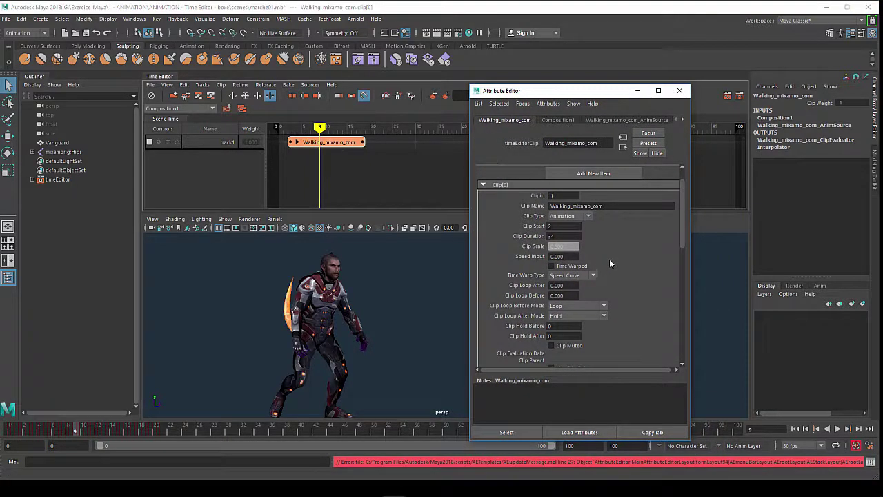
pyautogui.moveTo(550, 98); pyautogui.dragTo(570, 92)
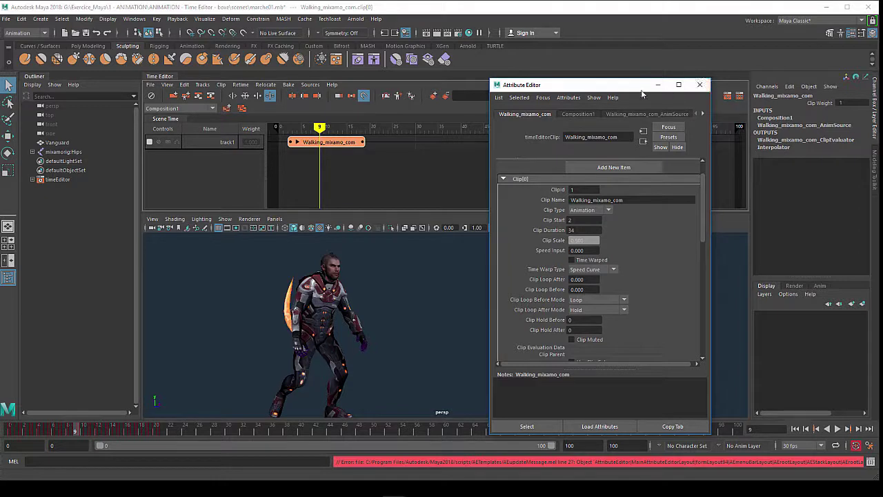
pyautogui.click(700, 85)
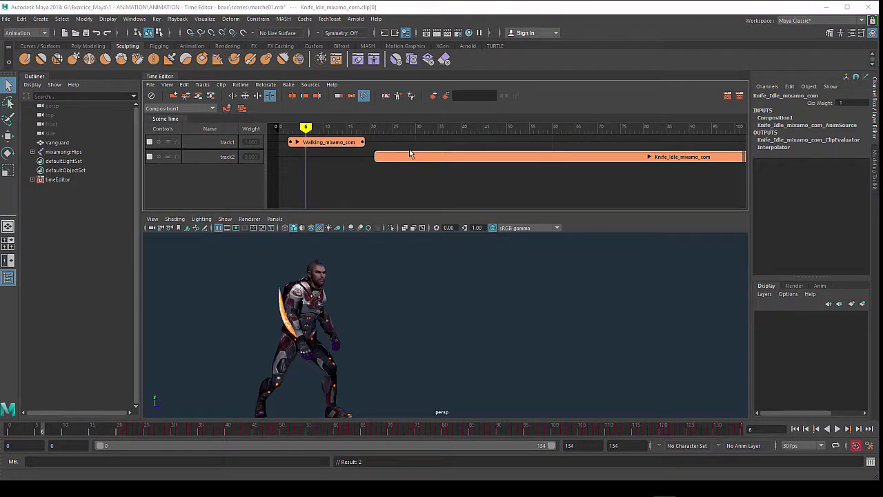
pyautogui.moveTo(408, 157); pyautogui.dragTo(364, 156)
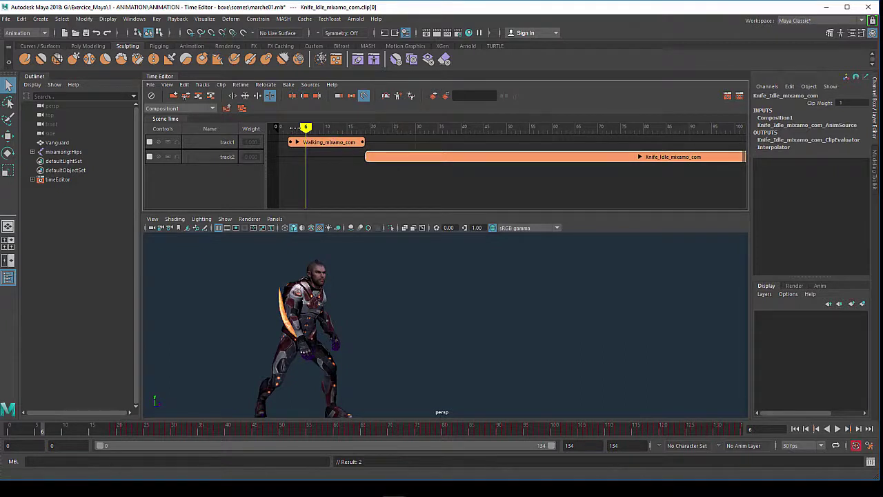
pyautogui.moveTo(296, 128)
pyautogui.mouseDown()
pyautogui.moveTo(613, 182)
pyautogui.moveTo(296, 166)
pyautogui.moveTo(396, 173)
pyautogui.moveTo(325, 169)
pyautogui.mouseUp()
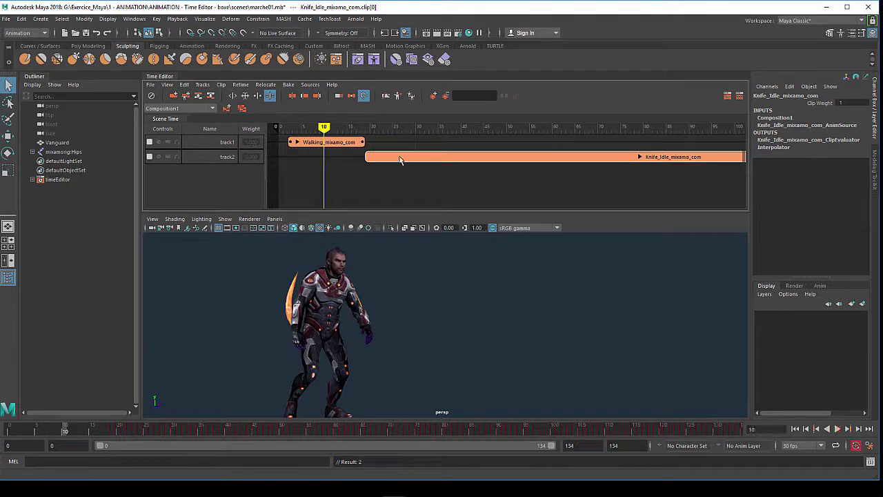
pyautogui.hotkey('alt', 'v')
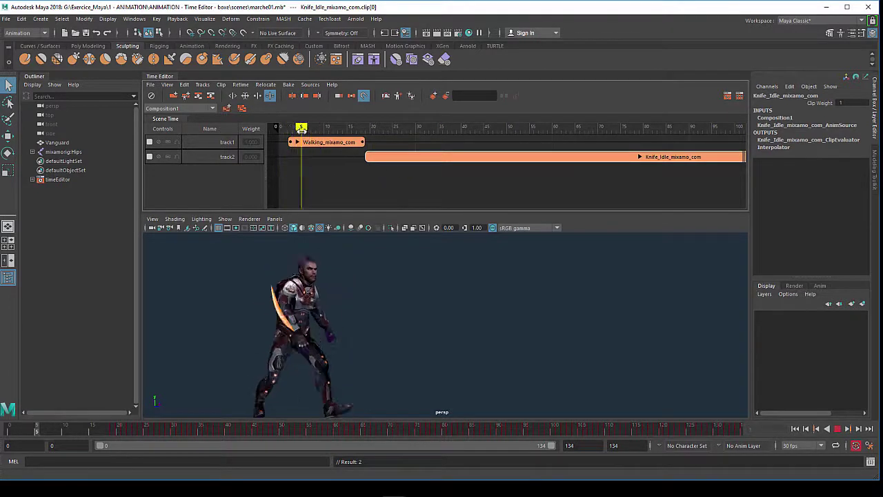
pyautogui.moveTo(418, 152); pyautogui.dragTo(315, 159)
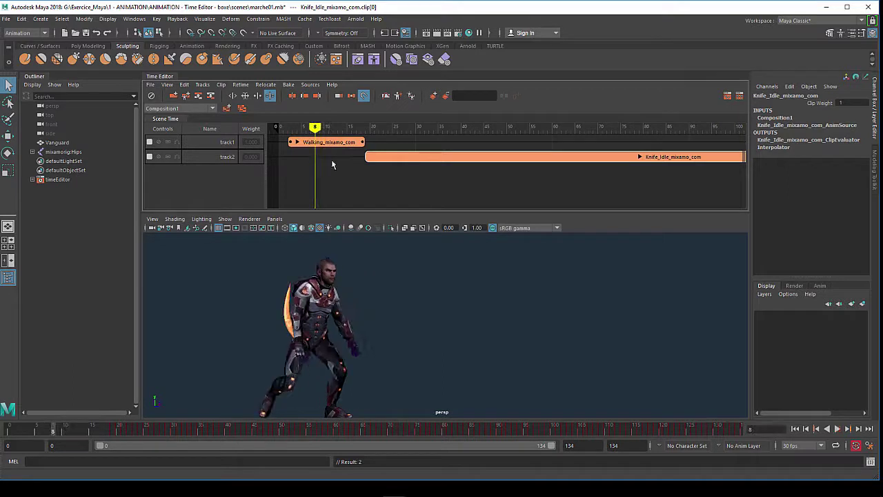
# - Move Knife_Idle_mixamo_com from track2 onto track1, overlapping the end of the walking clip
pyautogui.moveTo(391, 152)
pyautogui.mouseDown()
pyautogui.moveTo(395, 143)
pyautogui.moveTo(353, 143)
pyautogui.moveTo(325, 130)
pyautogui.moveTo(382, 141)
pyautogui.moveTo(328, 147)
pyautogui.moveTo(386, 150)
pyautogui.moveTo(330, 151)
pyautogui.moveTo(383, 152)
pyautogui.mouseUp()
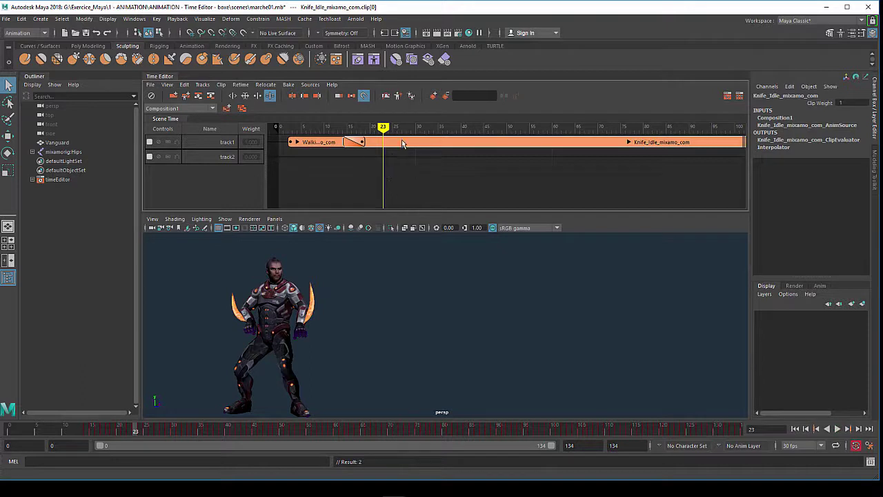
pyautogui.rightClick(403, 143)
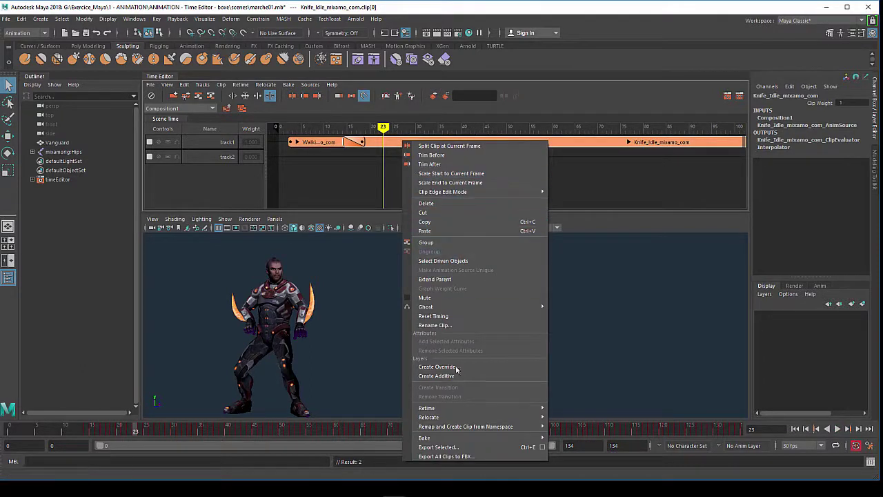
pyautogui.moveTo(476, 417)
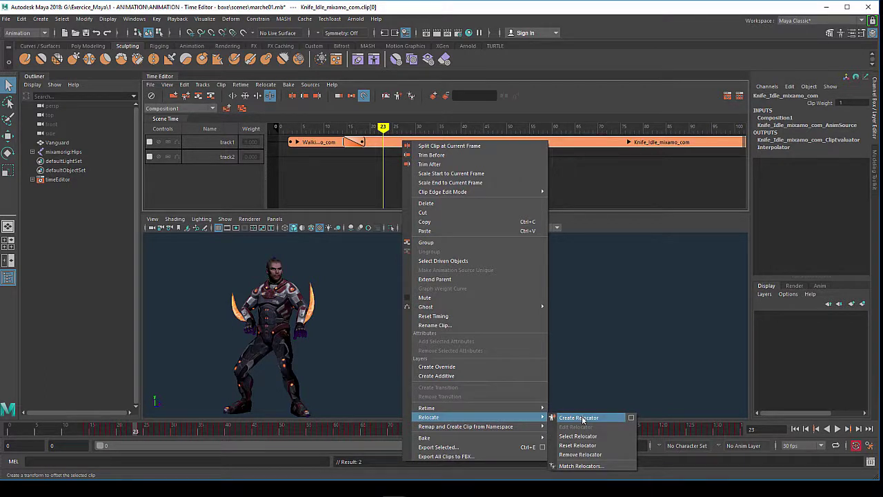
# - Create a relocator for the Knife_Idle_mixamo_com clip
pyautogui.click(583, 418)
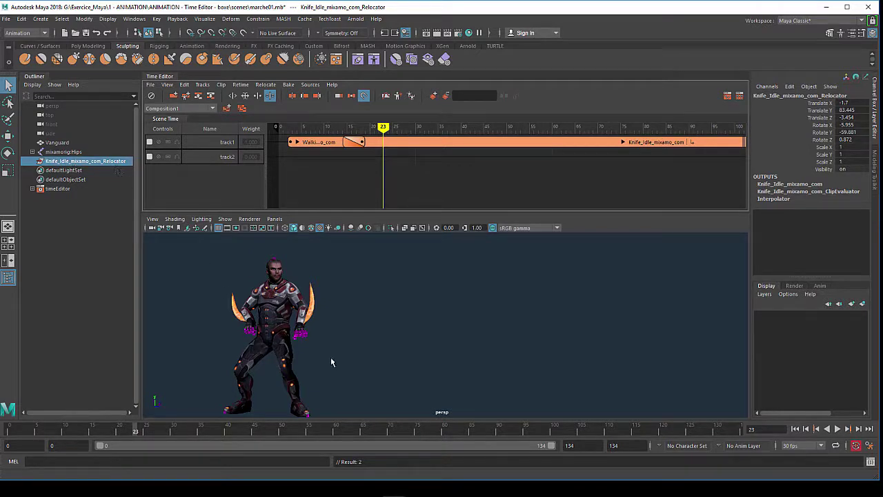
# - At frame 18, move the knife-idle relocator to Translate Z 151.985 and re-overlap the clip with the walk
pyautogui.press('w')
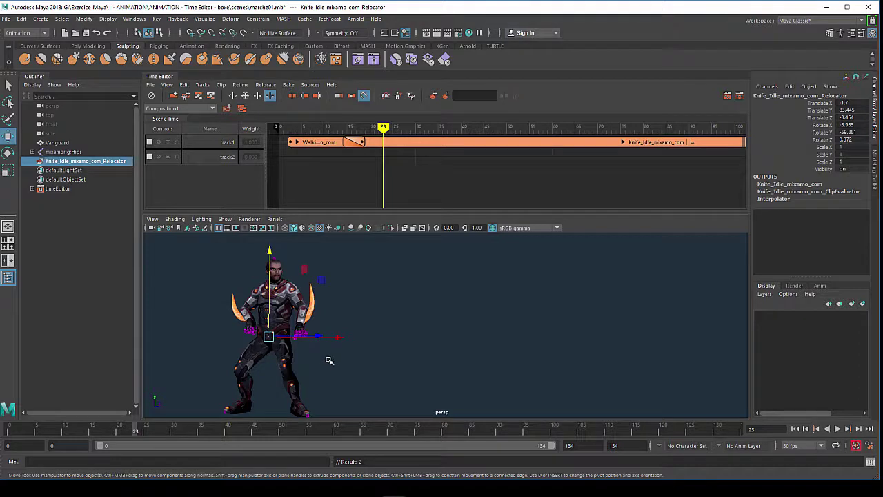
pyautogui.moveTo(397, 142); pyautogui.dragTo(419, 144)
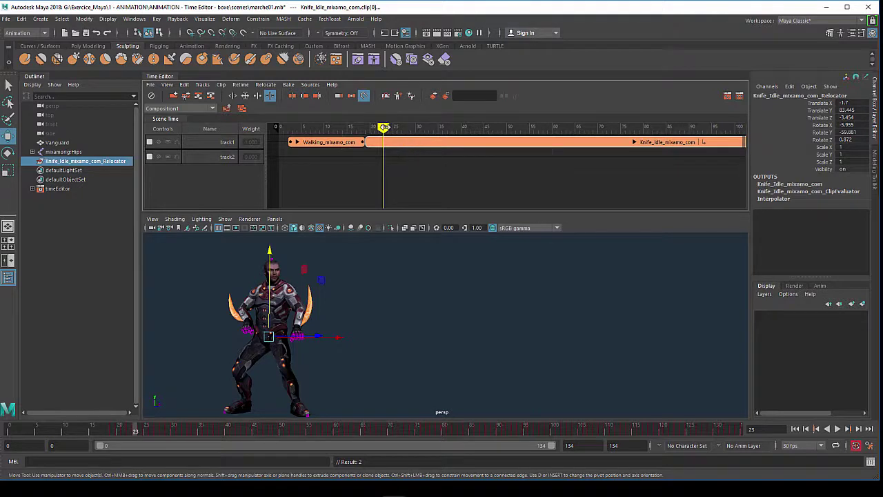
pyautogui.moveTo(383, 128); pyautogui.dragTo(361, 128)
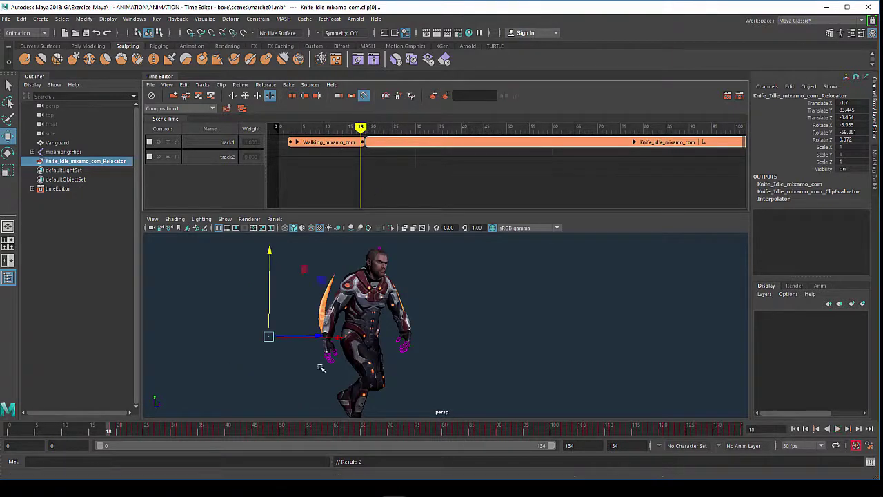
pyautogui.moveTo(358, 371)
pyautogui.keyDown('alt'); pyautogui.mouseDown()
pyautogui.moveTo(375, 380)
pyautogui.moveTo(303, 352)
pyautogui.mouseUp(); pyautogui.keyUp('alt')
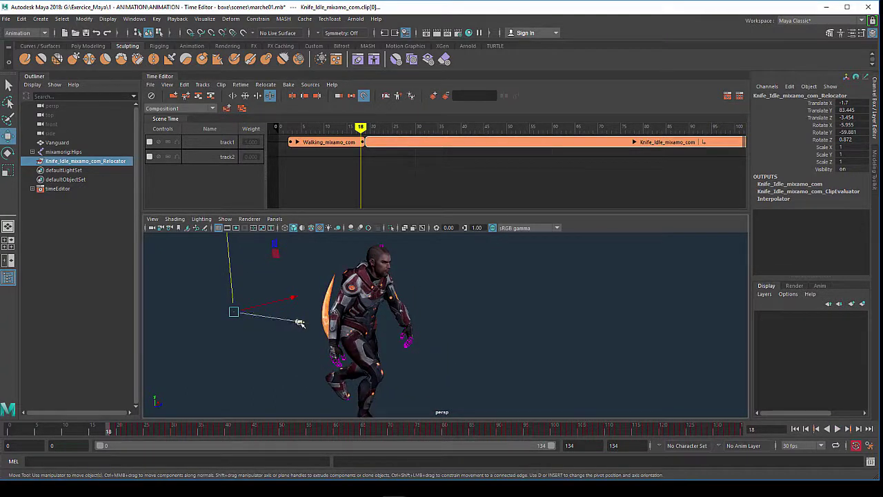
pyautogui.moveTo(301, 322); pyautogui.dragTo(446, 370)
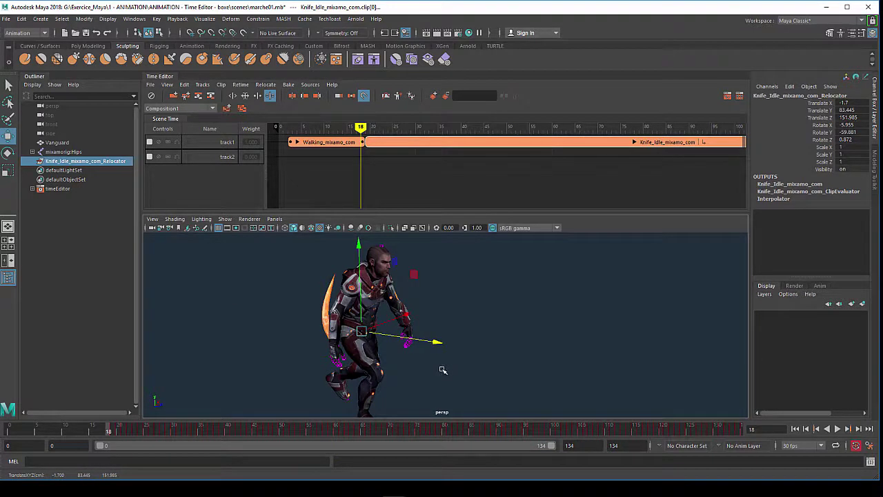
pyautogui.moveTo(385, 142)
pyautogui.mouseDown()
pyautogui.moveTo(334, 147)
pyautogui.moveTo(371, 143)
pyautogui.mouseUp()
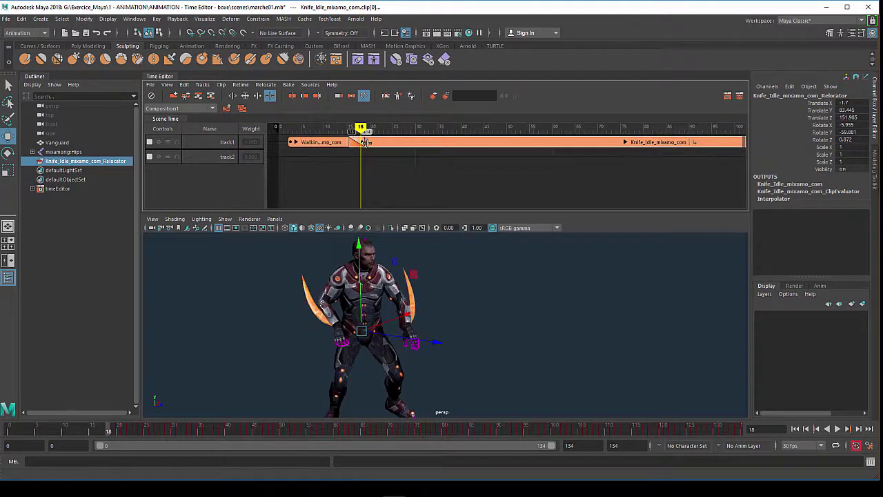
# - Start the Knife_Idle clip earlier for a longer blend and rotate the relocator to Rotate Y -59.881
pyautogui.hotkey('alt', 'v')
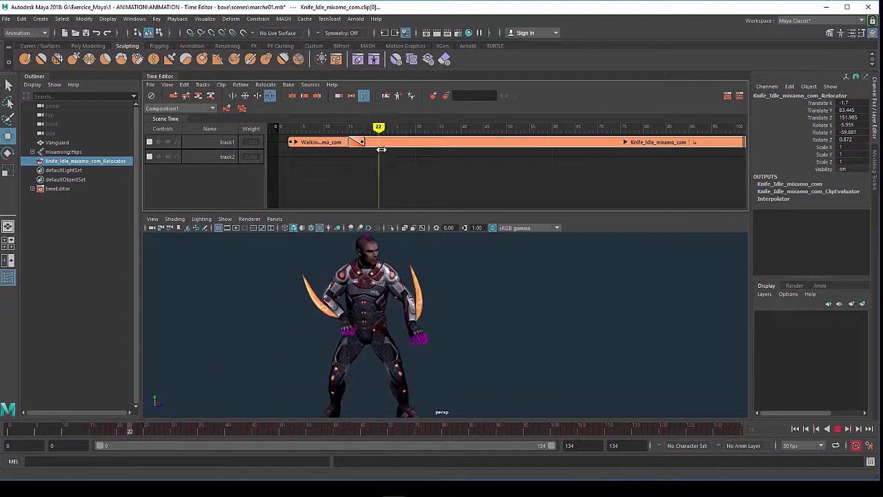
pyautogui.moveTo(362, 147); pyautogui.dragTo(377, 149)
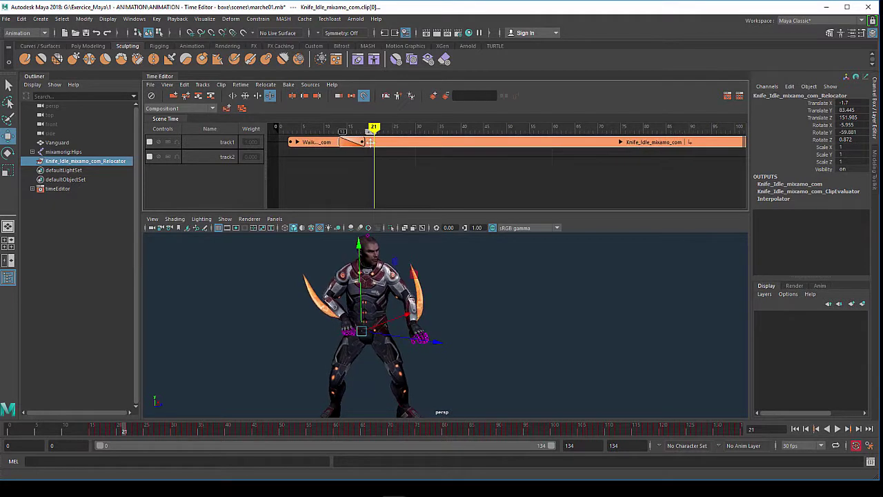
pyautogui.moveTo(380, 142)
pyautogui.mouseDown()
pyautogui.moveTo(292, 131)
pyautogui.moveTo(430, 166)
pyautogui.mouseUp()
pyautogui.moveTo(495, 180); pyautogui.dragTo(398, 178)
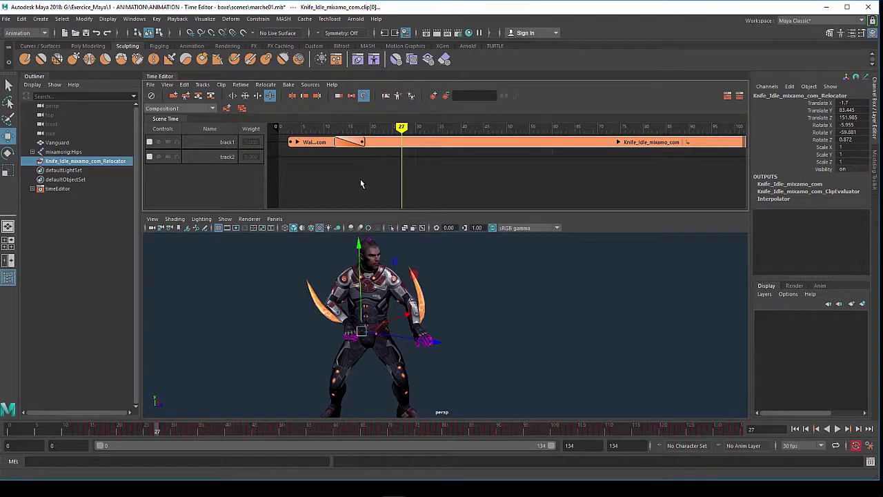
pyautogui.moveTo(414, 338); pyautogui.dragTo(401, 336)
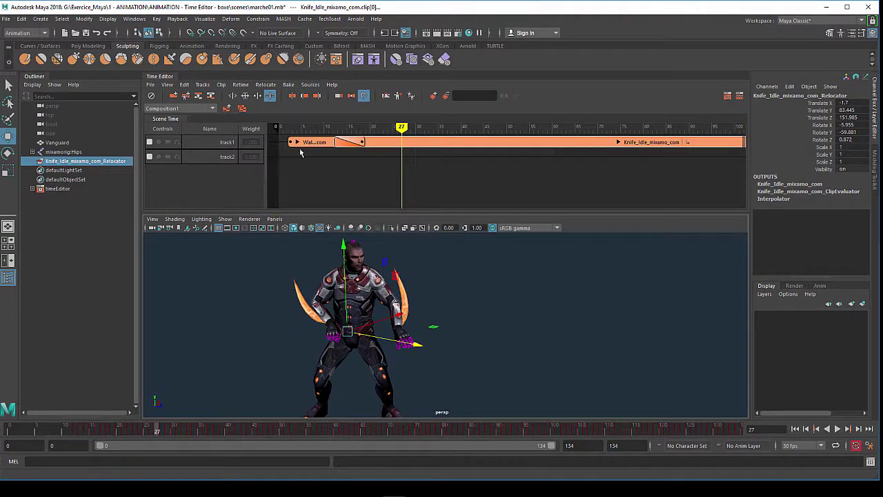
# - Delete track2 from the Time Editor, leaving only track1 with the walk and knife-idle clips
pyautogui.rightClick(219, 162)
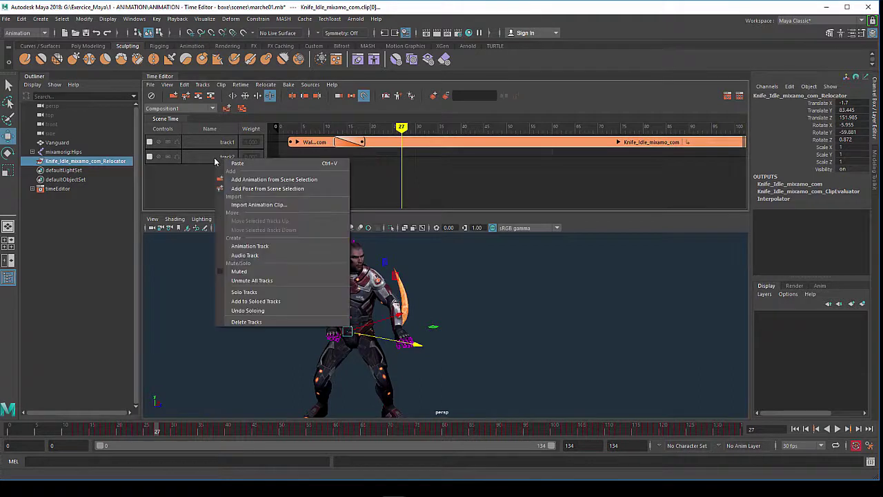
pyautogui.click(233, 322)
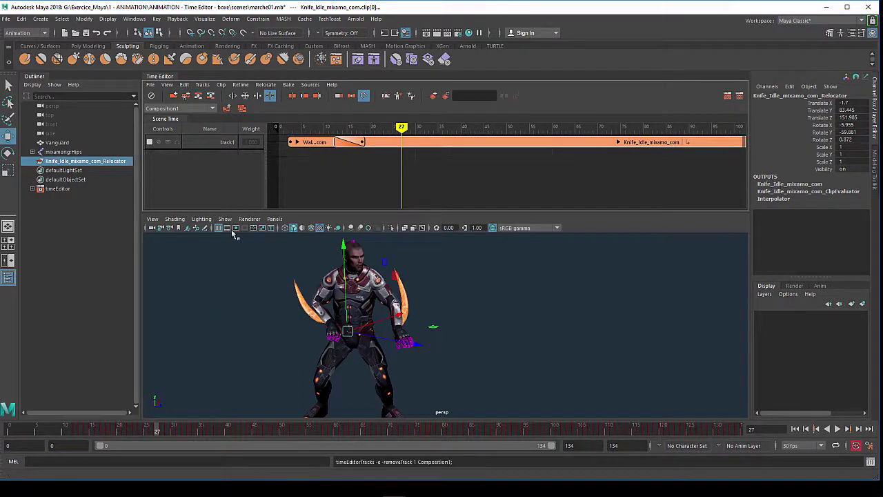
pyautogui.rightClick(322, 145)
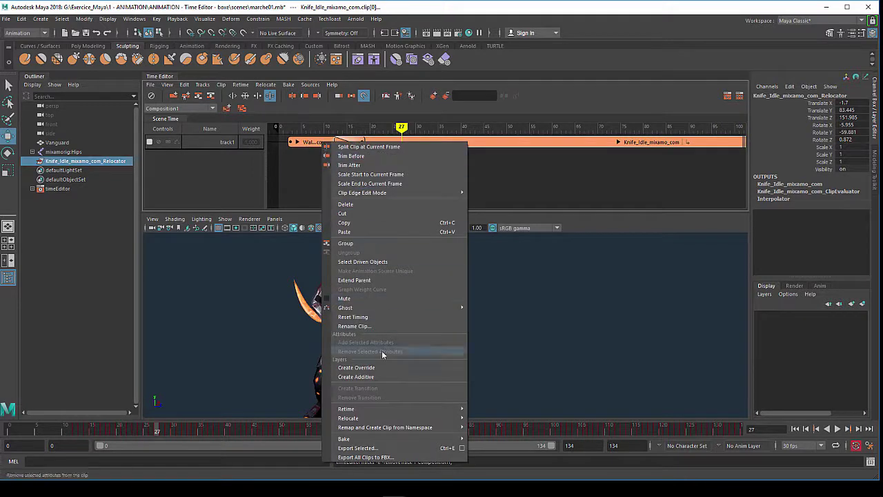
pyautogui.moveTo(366, 439)
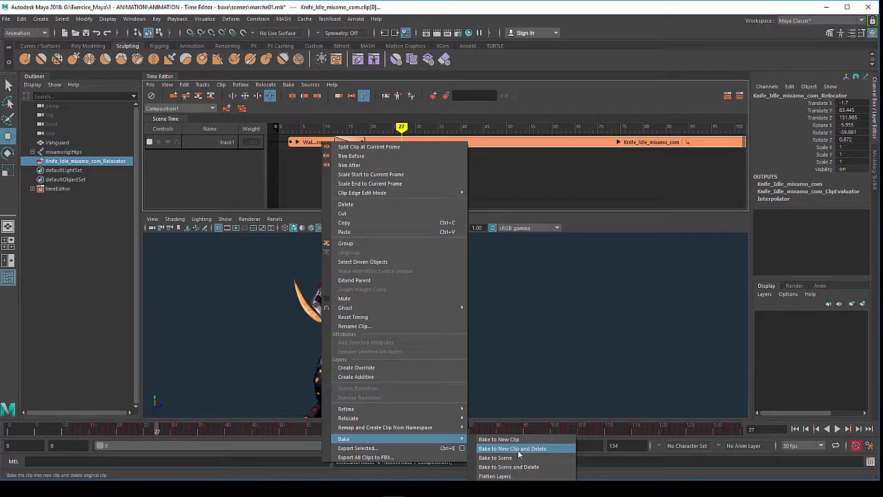
# - Bake the walk clip to a new clip, then bake it with Knife_Idle into Baked1
pyautogui.click(519, 449)
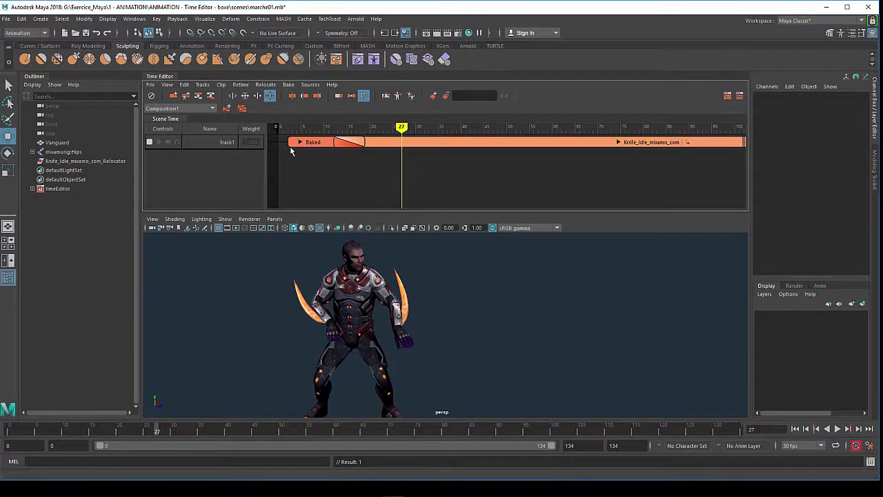
pyautogui.click(311, 144)
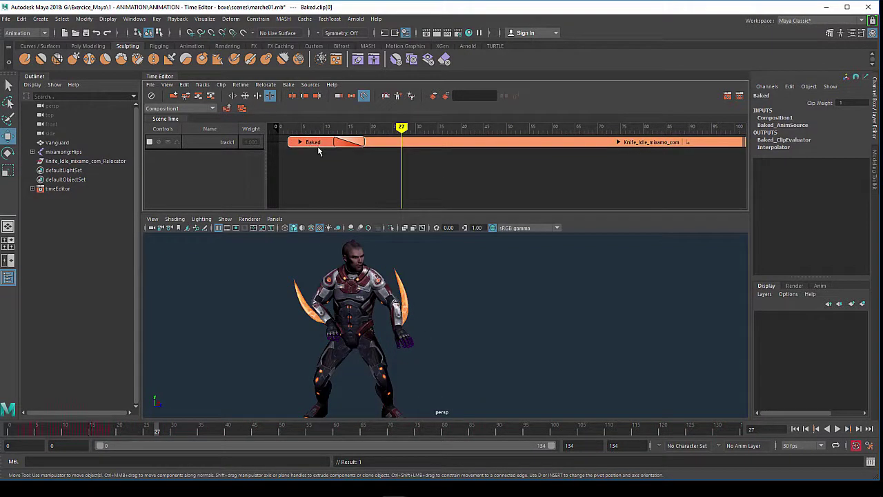
pyautogui.click(381, 146)
pyautogui.rightClick(381, 146)
pyautogui.moveTo(428, 441)
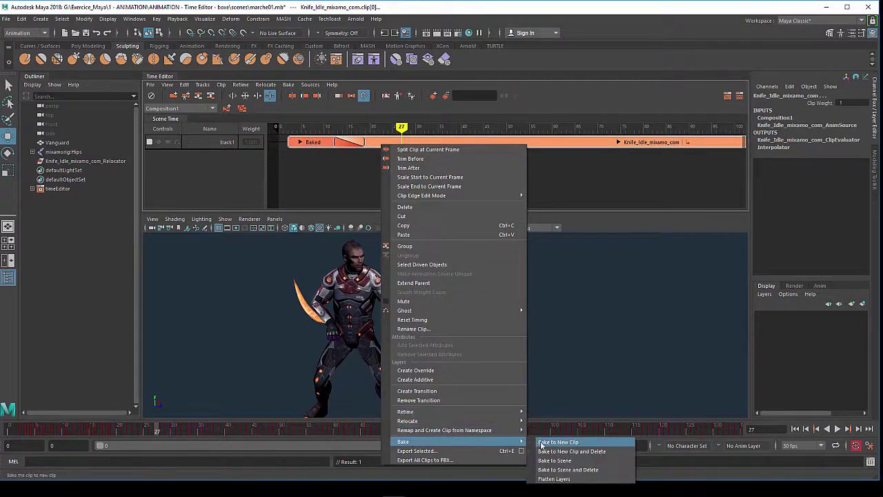
pyautogui.click(546, 452)
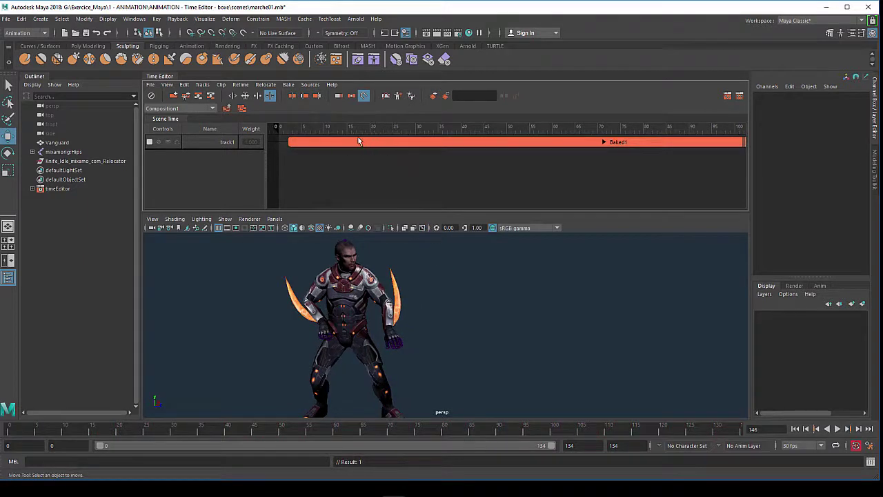
pyautogui.moveTo(317, 128)
pyautogui.mouseDown()
pyautogui.moveTo(295, 131)
pyautogui.moveTo(507, 177)
pyautogui.moveTo(414, 181)
pyautogui.moveTo(320, 162)
pyautogui.moveTo(506, 163)
pyautogui.mouseUp()
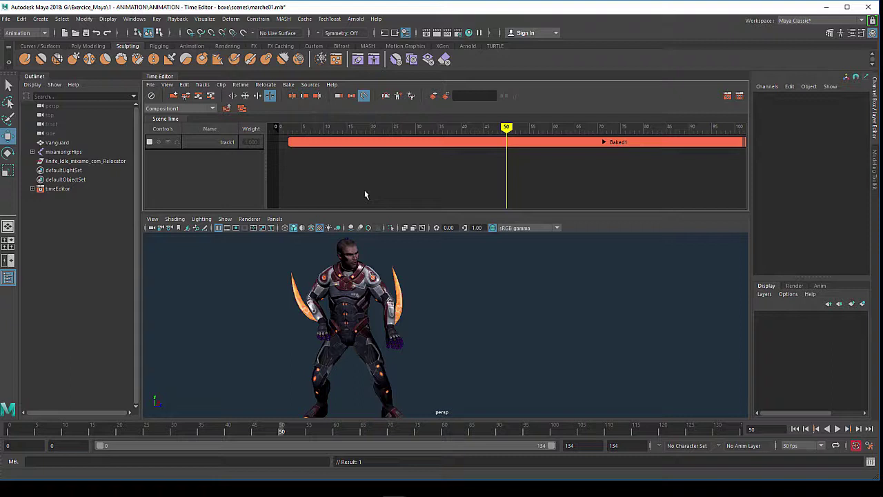
pyautogui.moveTo(500, 128); pyautogui.dragTo(515, 128)
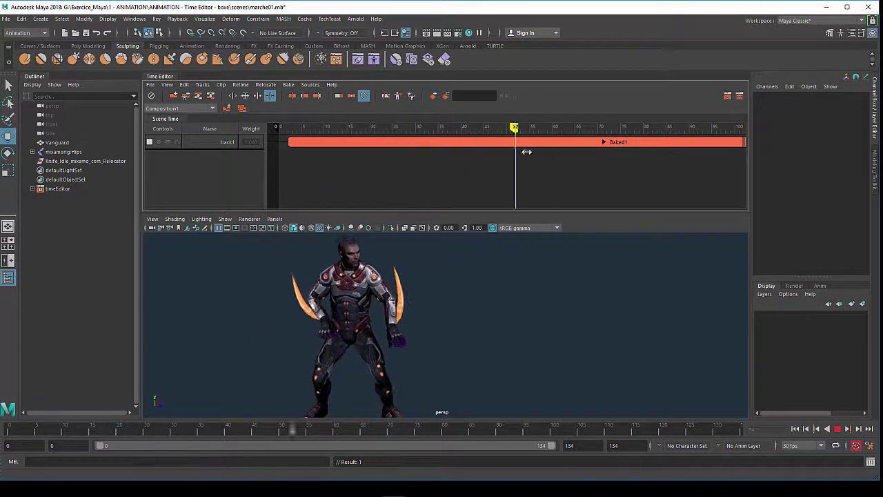
pyautogui.moveTo(526, 151); pyautogui.dragTo(341, 157)
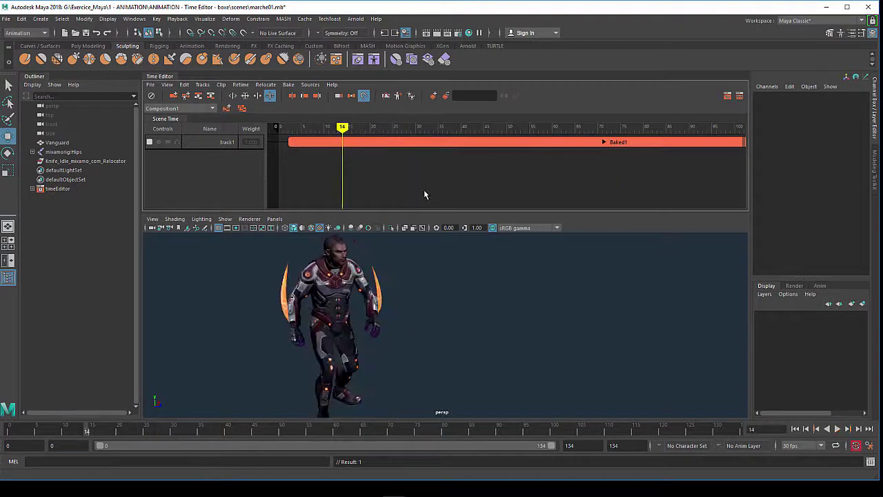